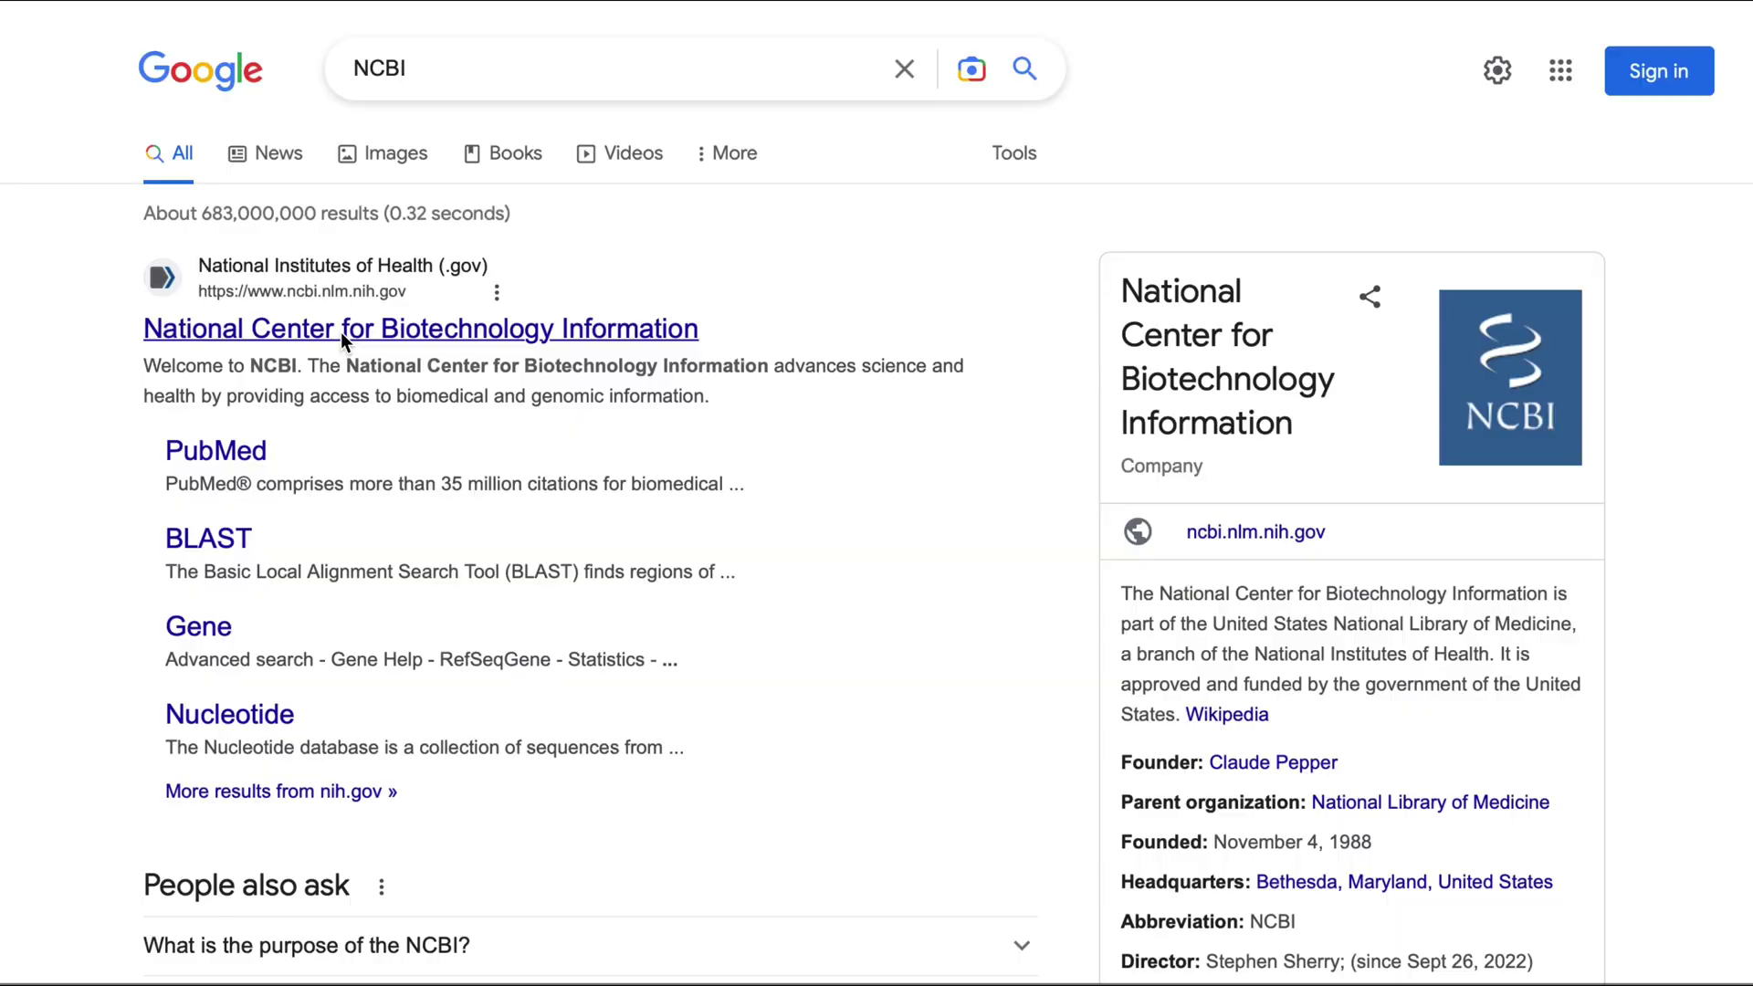
Search NCBI for ACE2 and open the human ACE2 gene record
{"action": "left_click", "coordinate": [341, 331]}
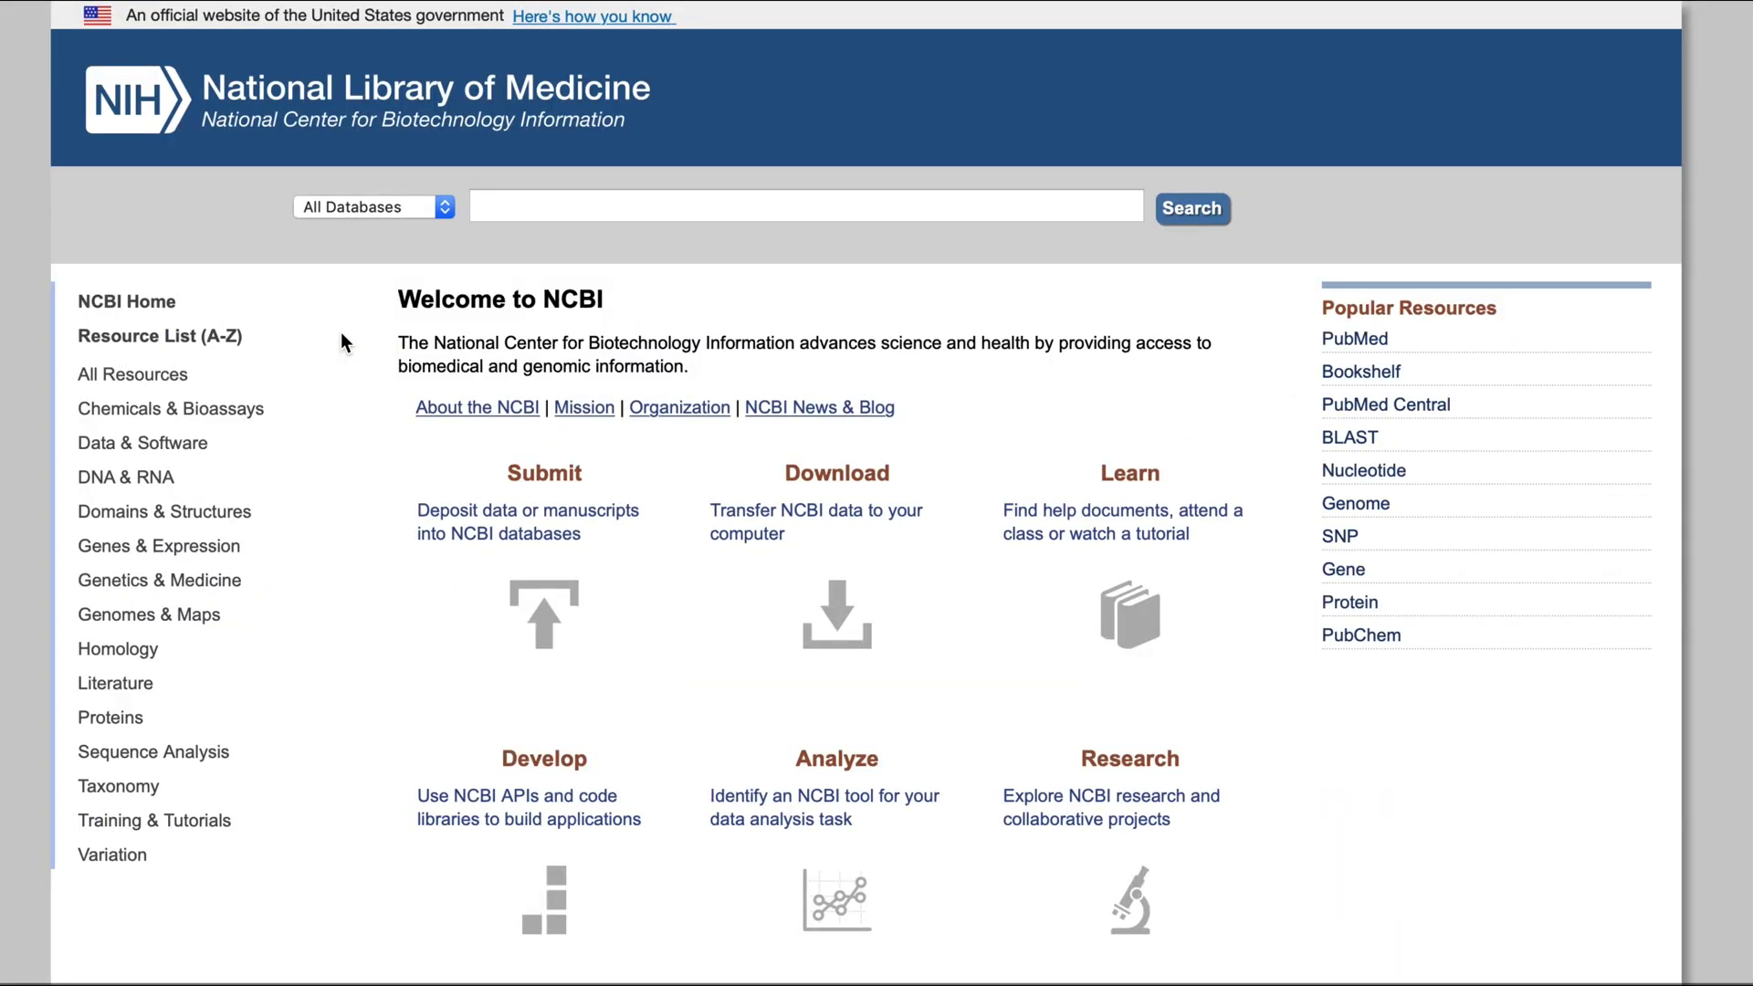
{"action": "left_click", "coordinate": [638, 198]}
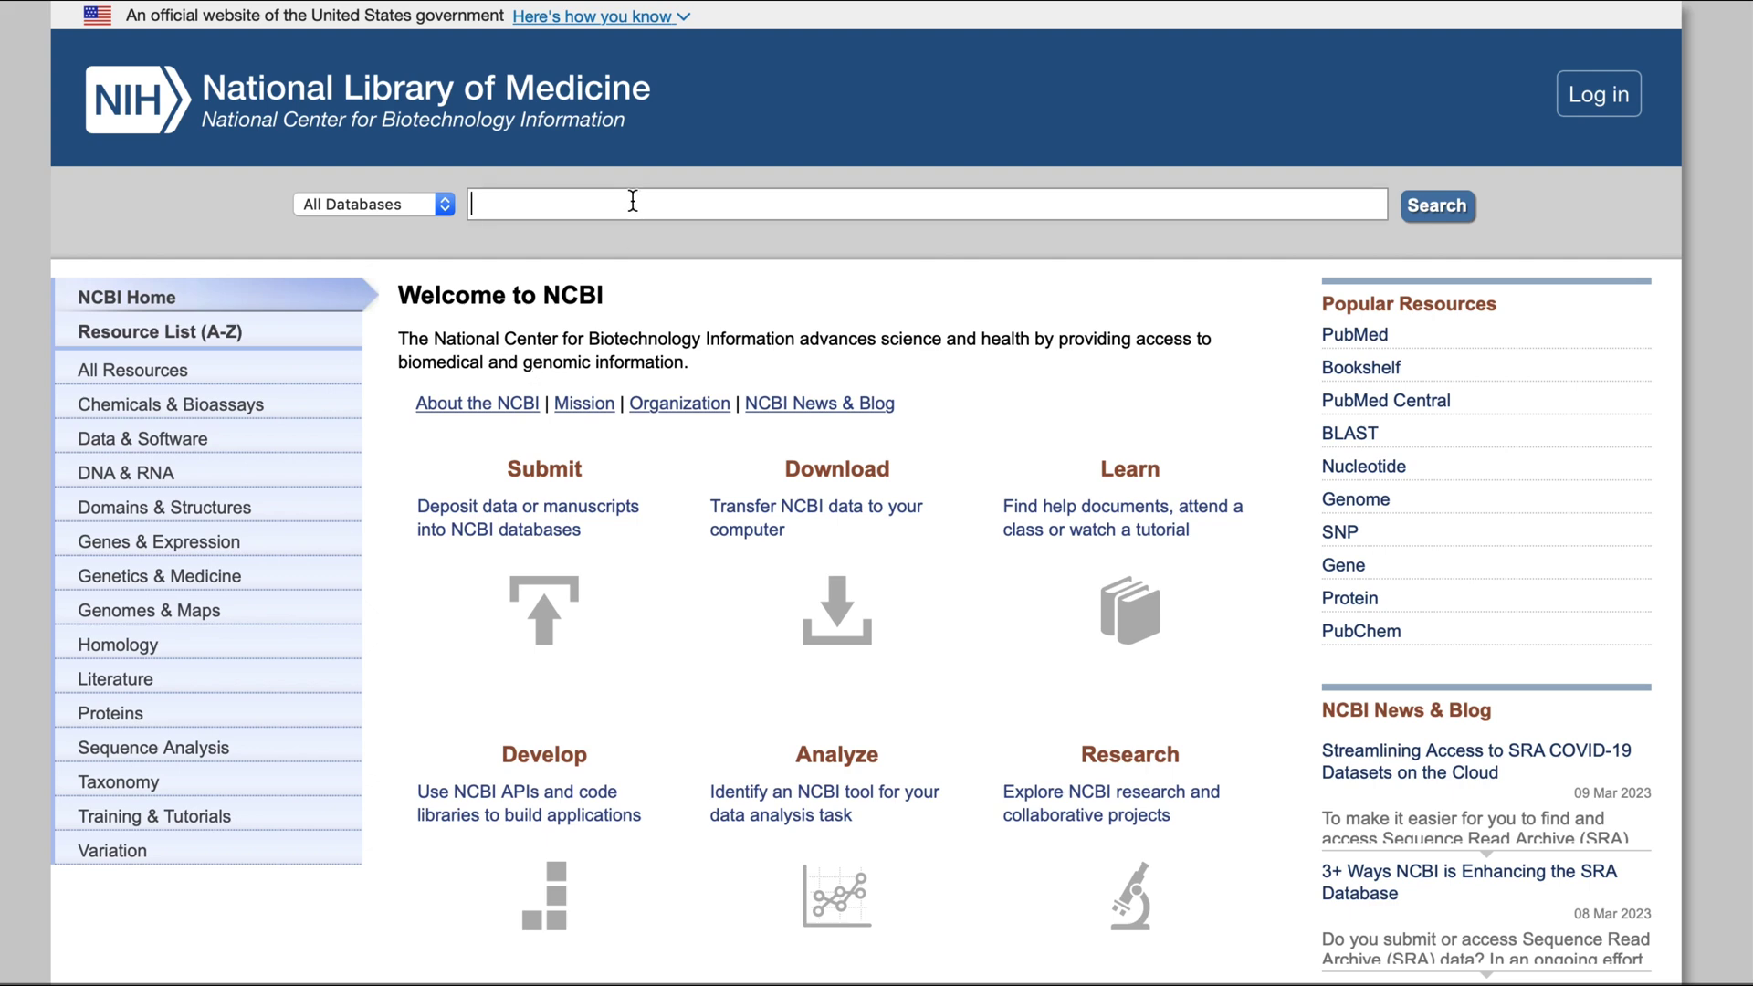
{"action": "type", "text": "ACE2"}
{"action": "key", "text": "Return"}
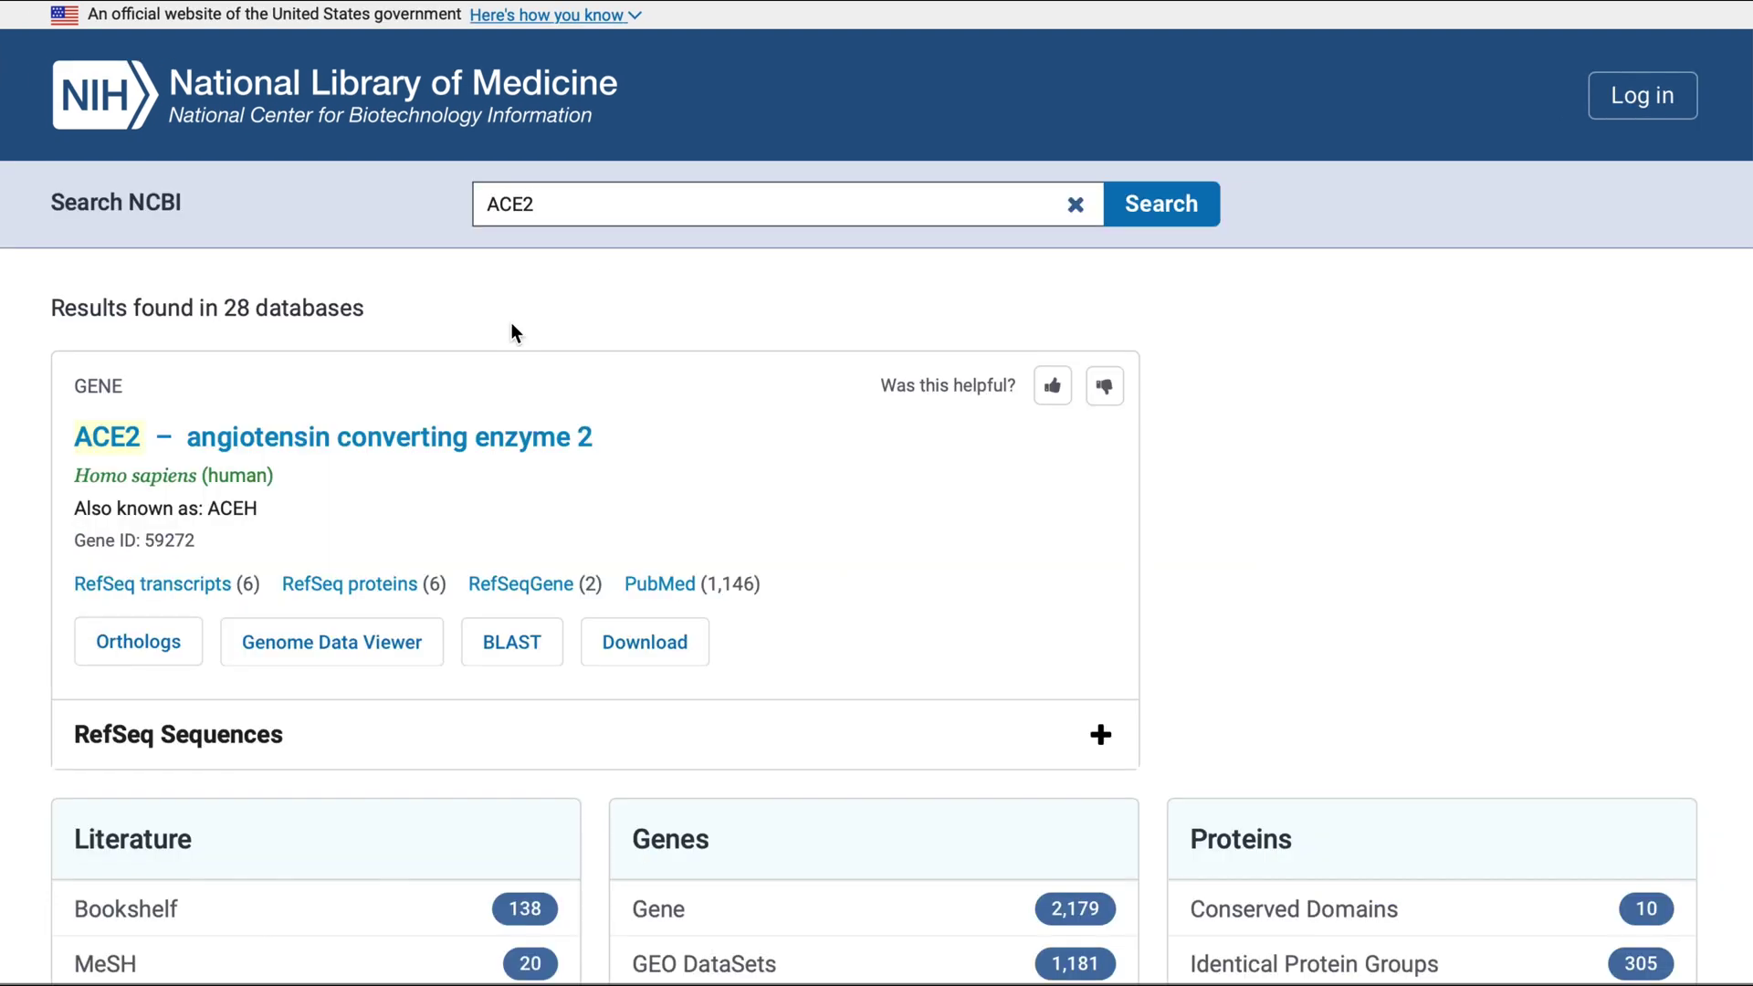
{"action": "left_click", "coordinate": [382, 435]}
Go to the gene's RefSeq list and open the 3339 bp NM_001371415.1 mRNA record
{"action": "scroll", "coordinate": [122, 599], "scroll_direction": "down", "scroll_amount": 15}
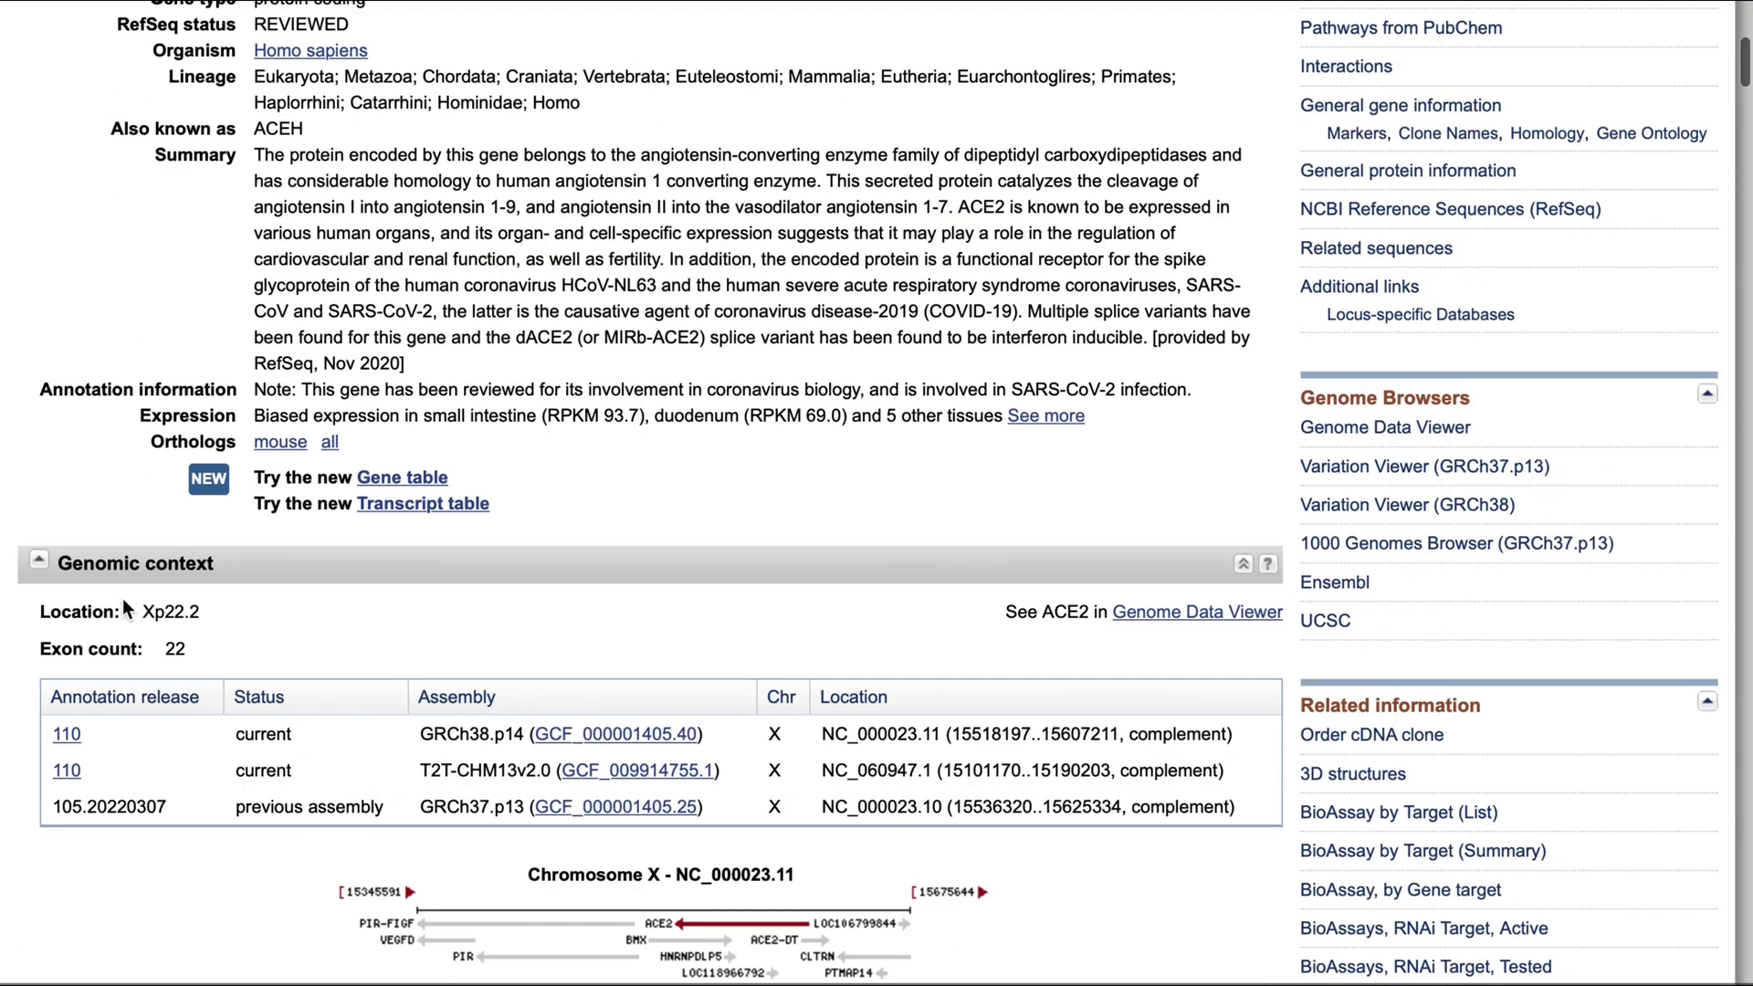
{"action": "scroll", "coordinate": [122, 599], "scroll_direction": "down", "scroll_amount": 15}
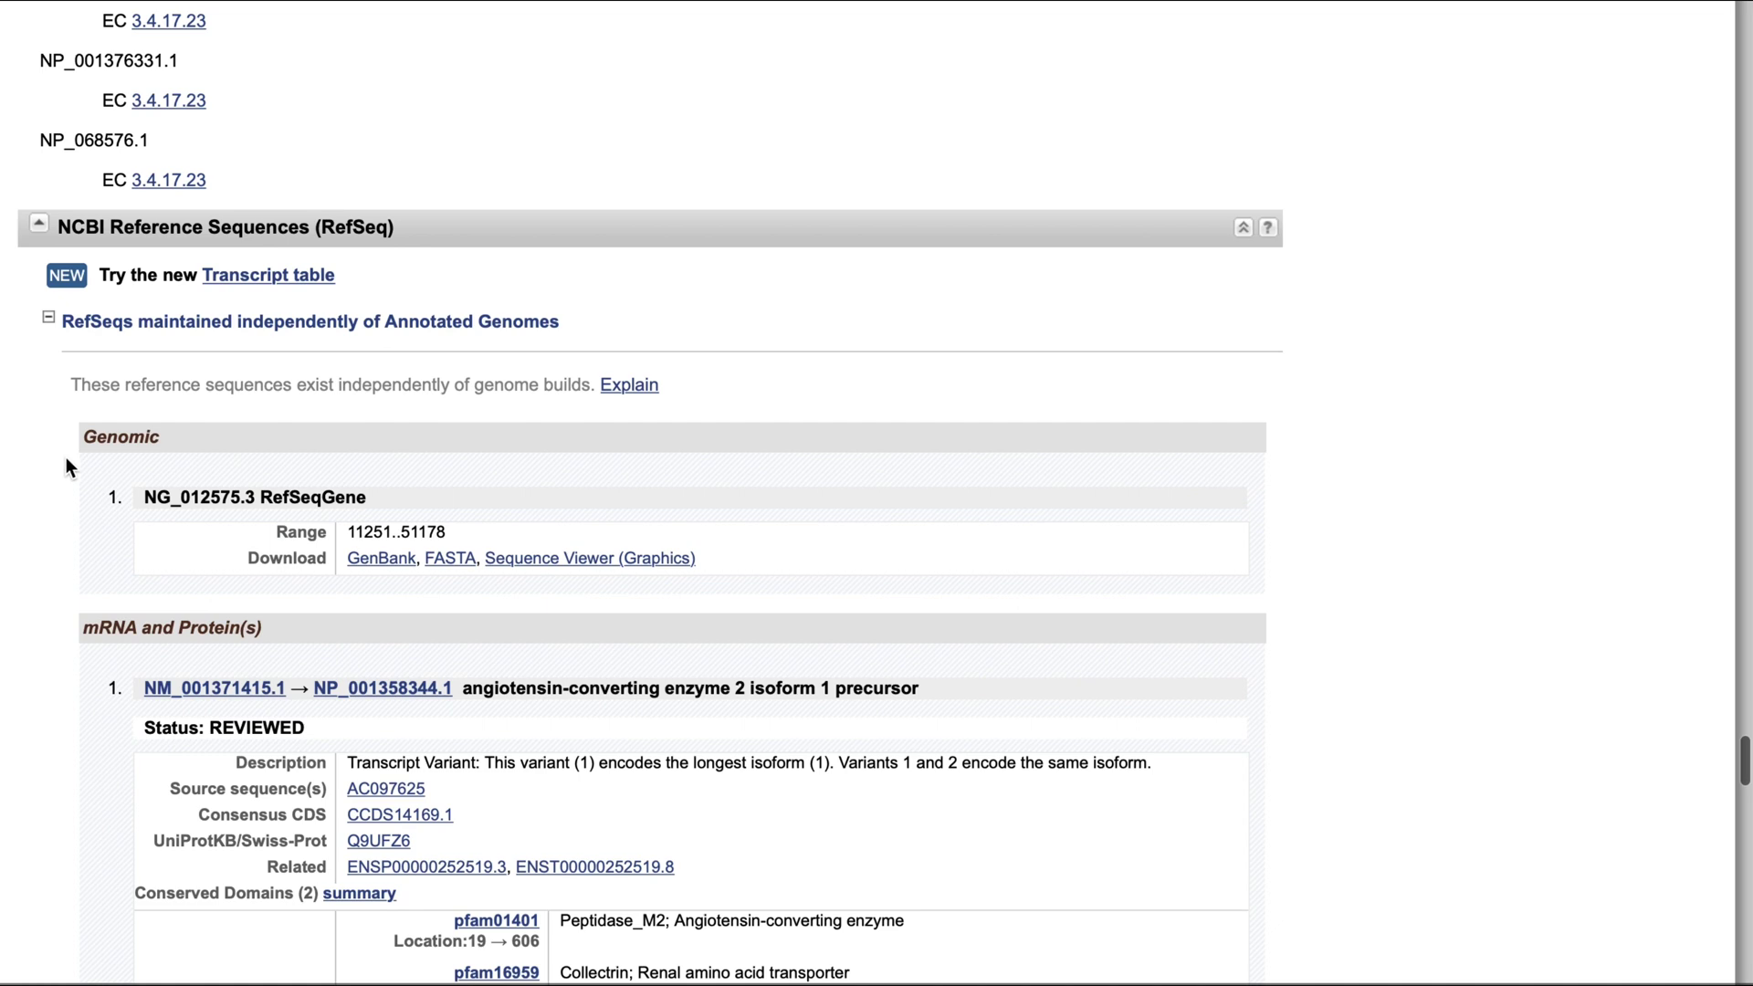
{"action": "left_click", "coordinate": [248, 689]}
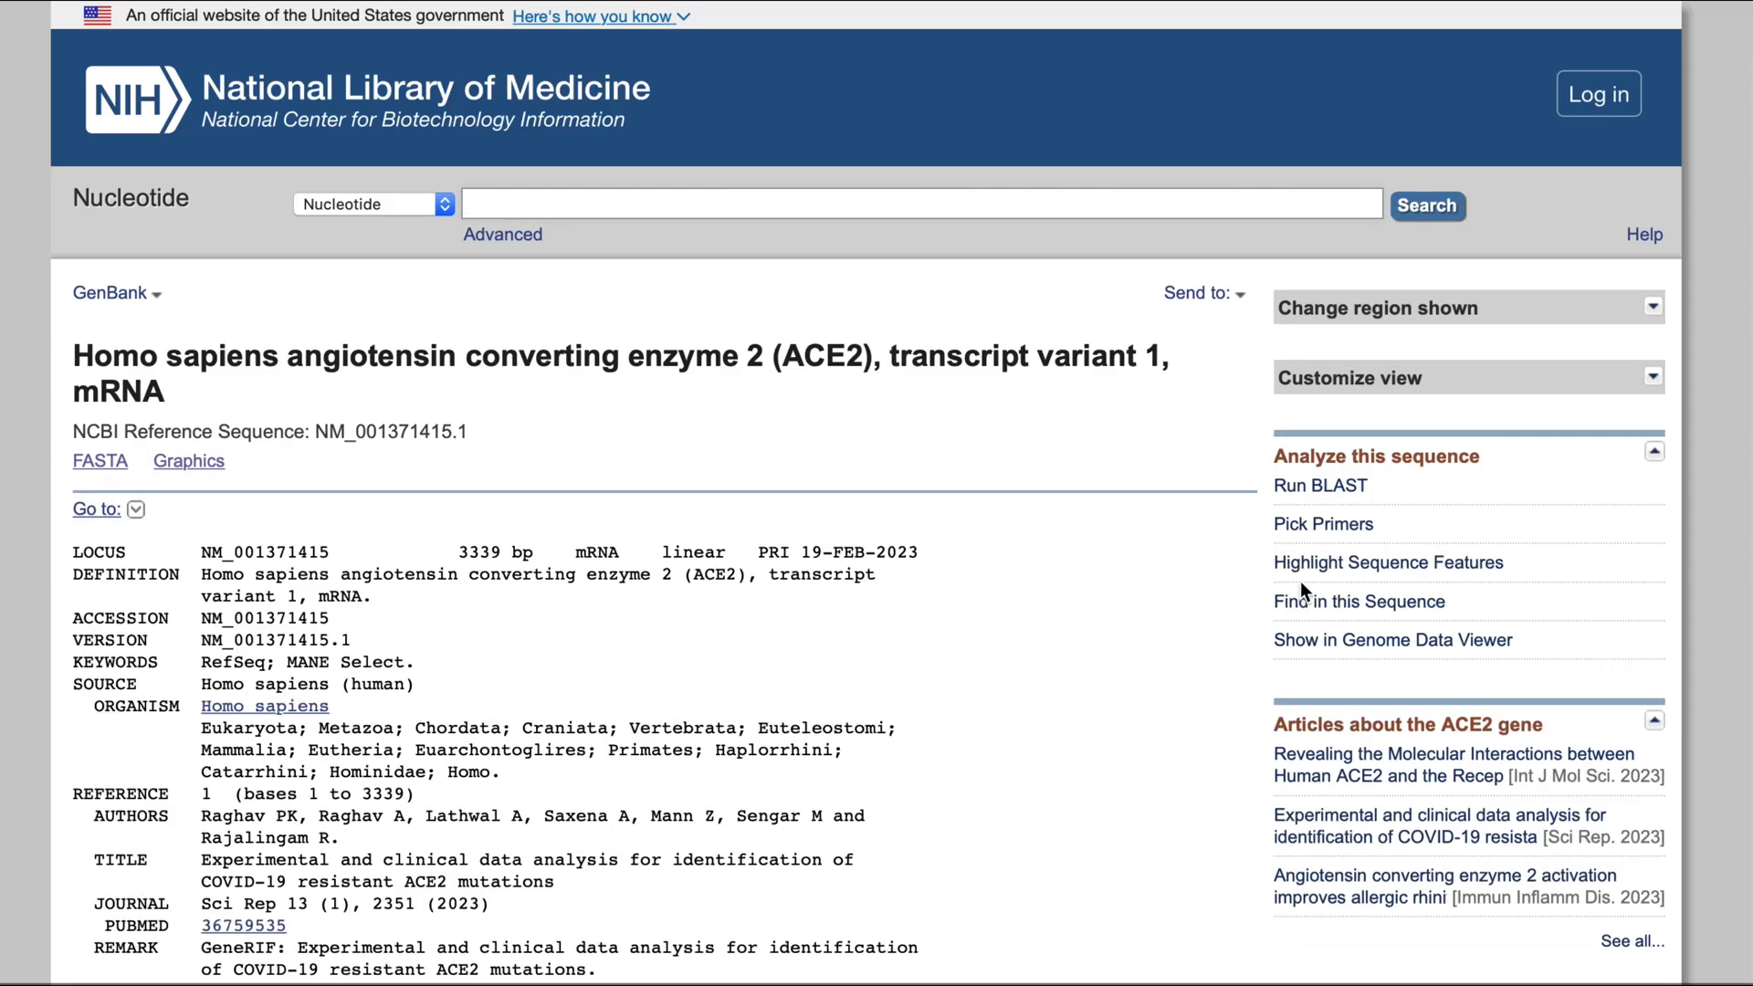
Start Primer-BLAST on NM_001371415.1 and set the maximum product size to 200
{"action": "left_click", "coordinate": [1325, 523]}
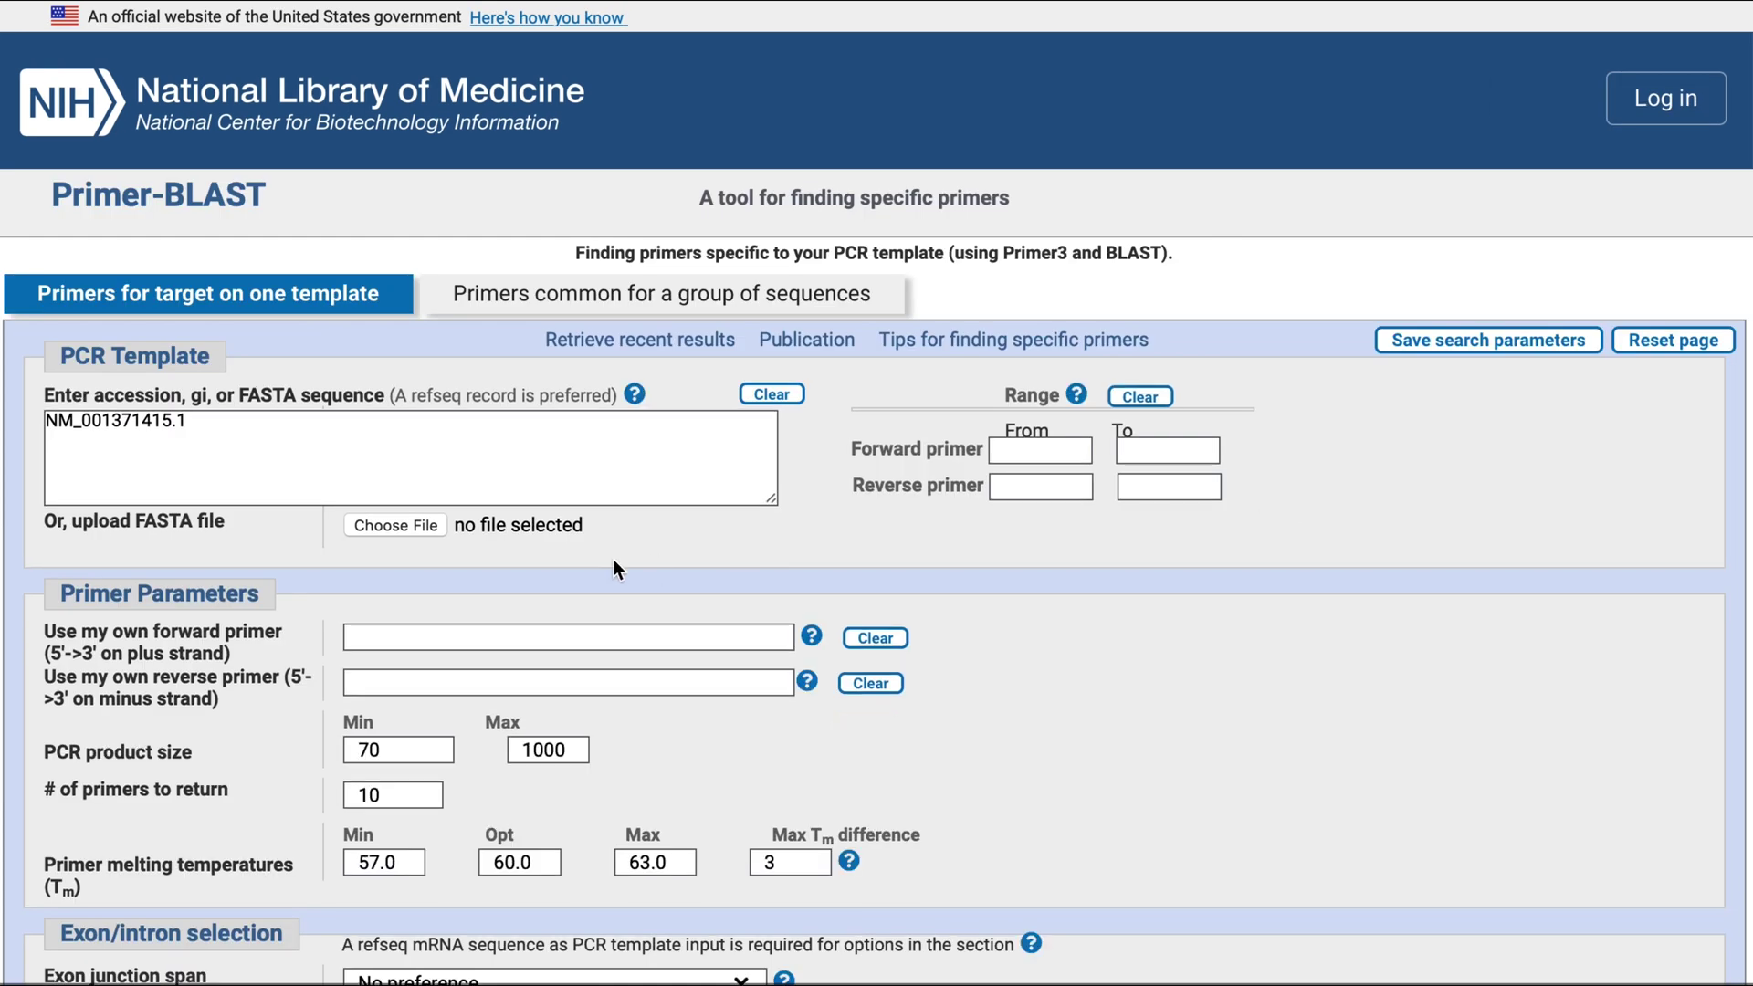
{"action": "scroll", "coordinate": [236, 686], "scroll_direction": "down", "scroll_amount": 1}
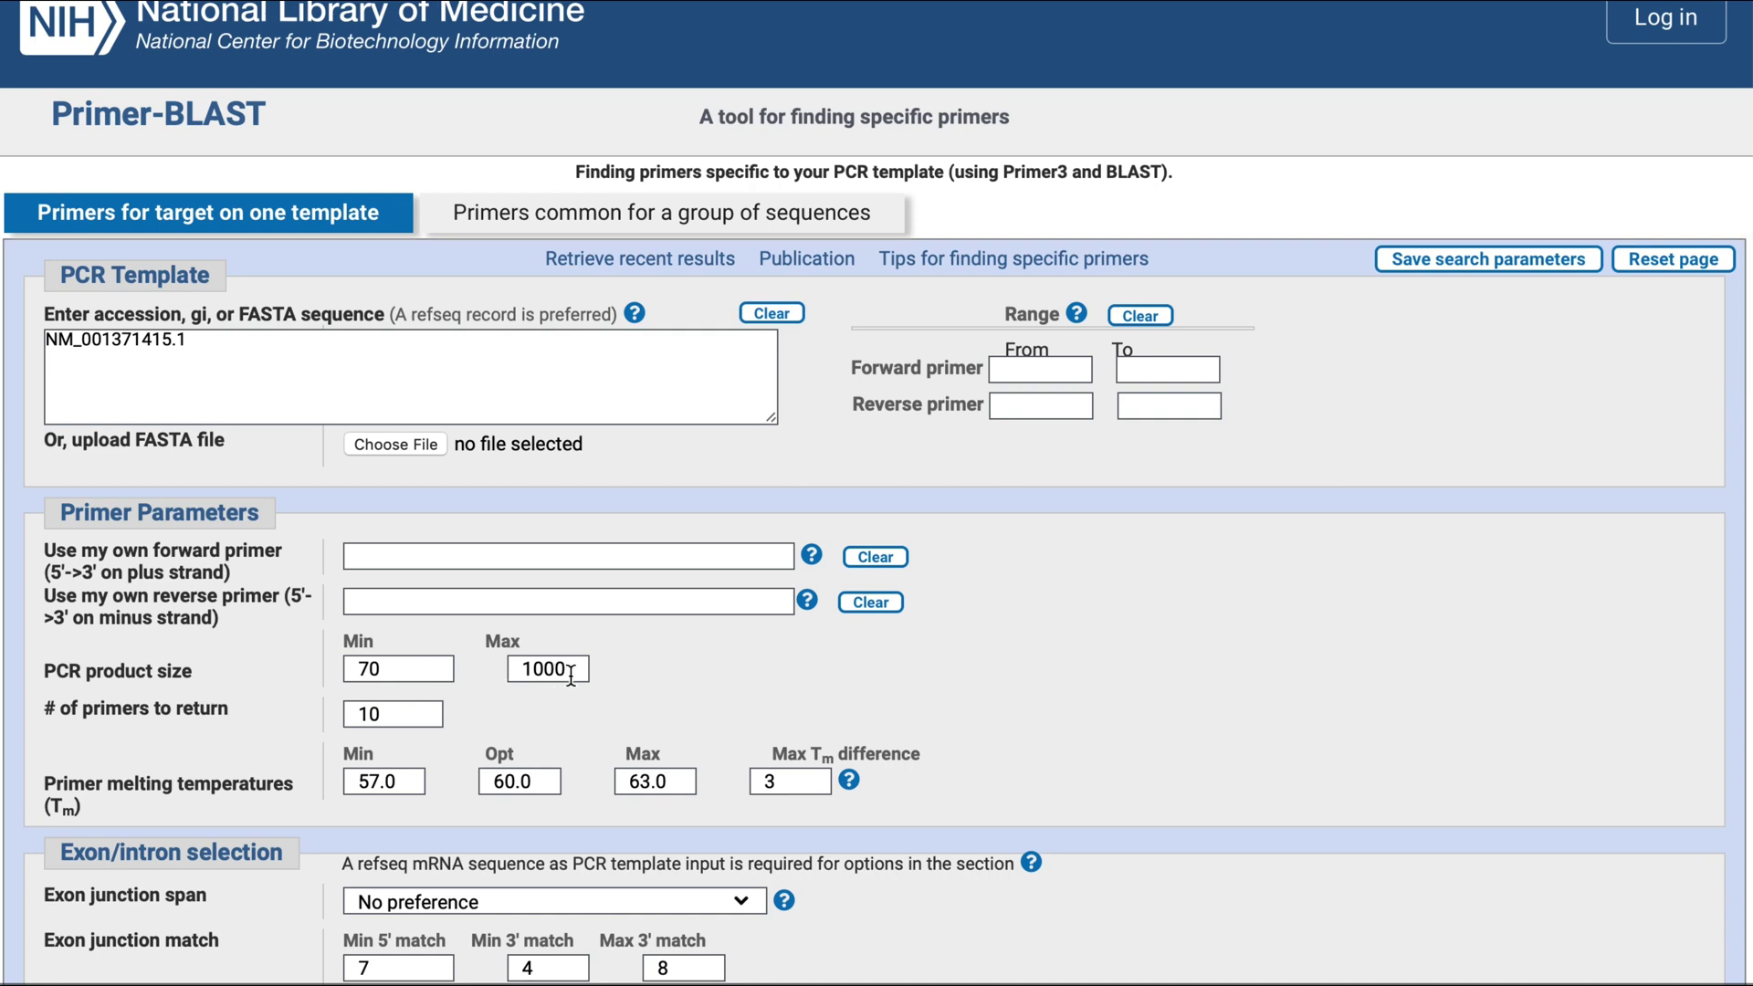
{"action": "left_click_drag", "start_coordinate": [567, 674], "coordinate": [513, 673]}
{"action": "type", "text": "200"}
{"action": "left_click", "coordinate": [398, 711]}
Raise the minimum primer melting temperature from 57.0 to 60
{"action": "scroll", "coordinate": [241, 714], "scroll_direction": "down", "scroll_amount": 3}
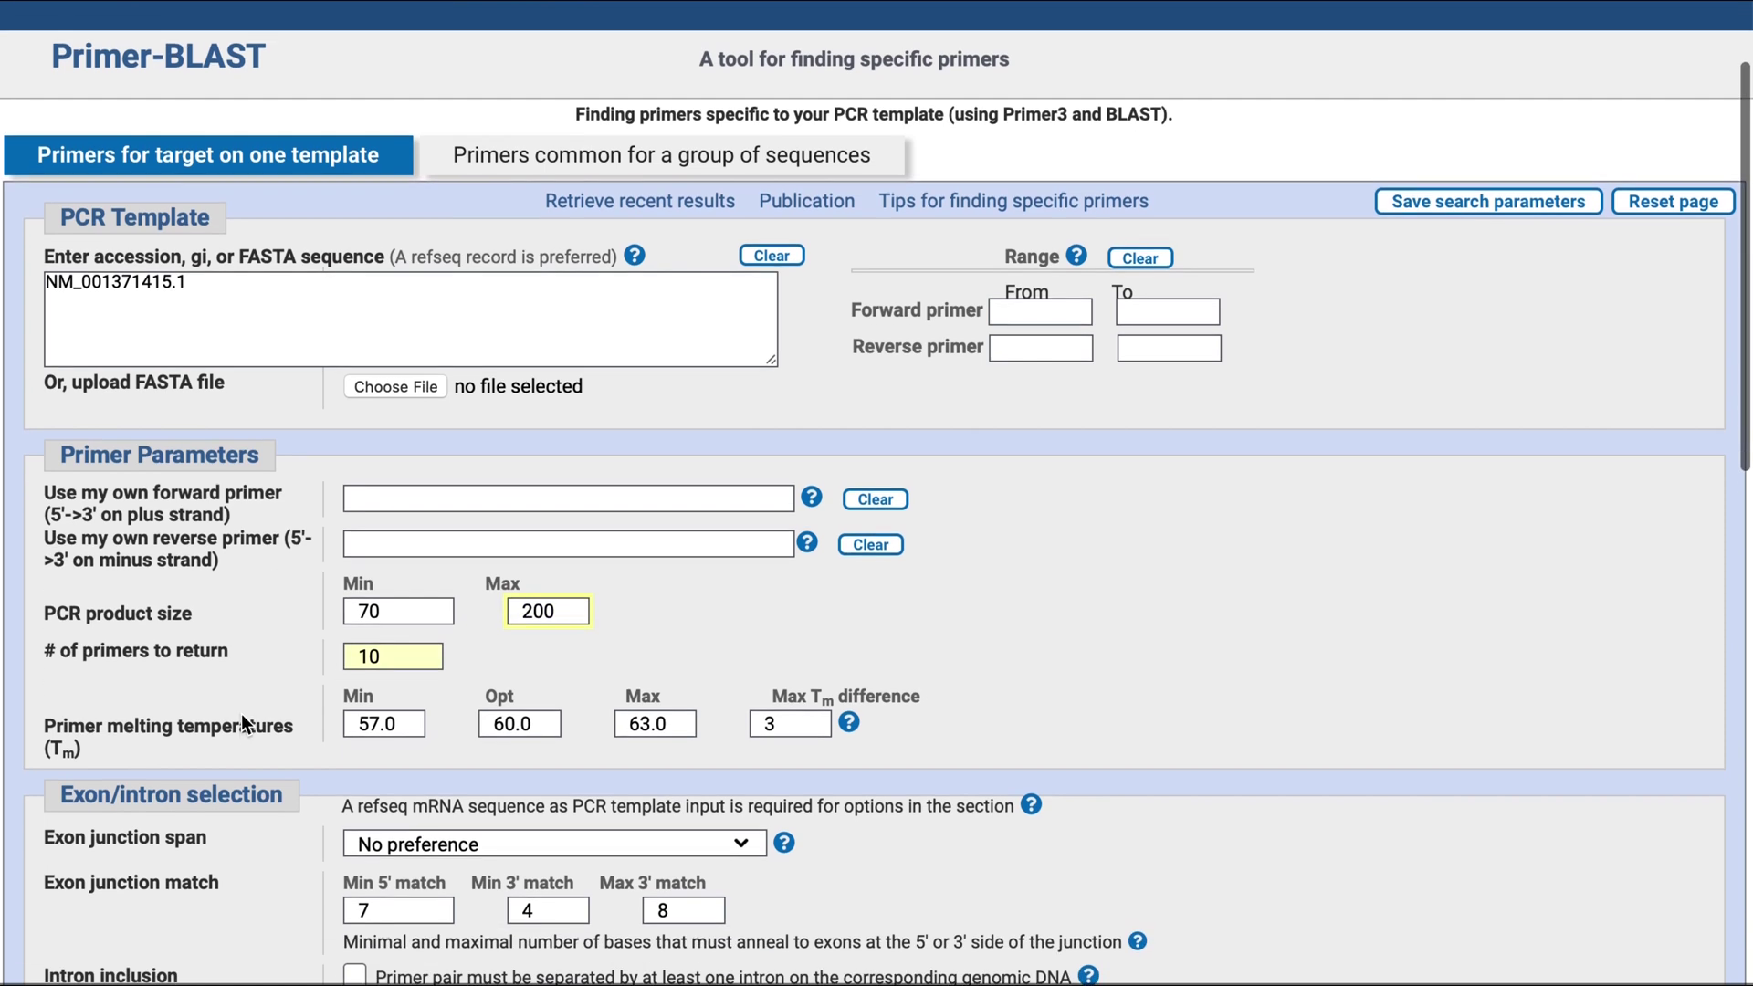
{"action": "left_click", "coordinate": [385, 651]}
{"action": "left_click_drag", "start_coordinate": [384, 652], "coordinate": [346, 652]}
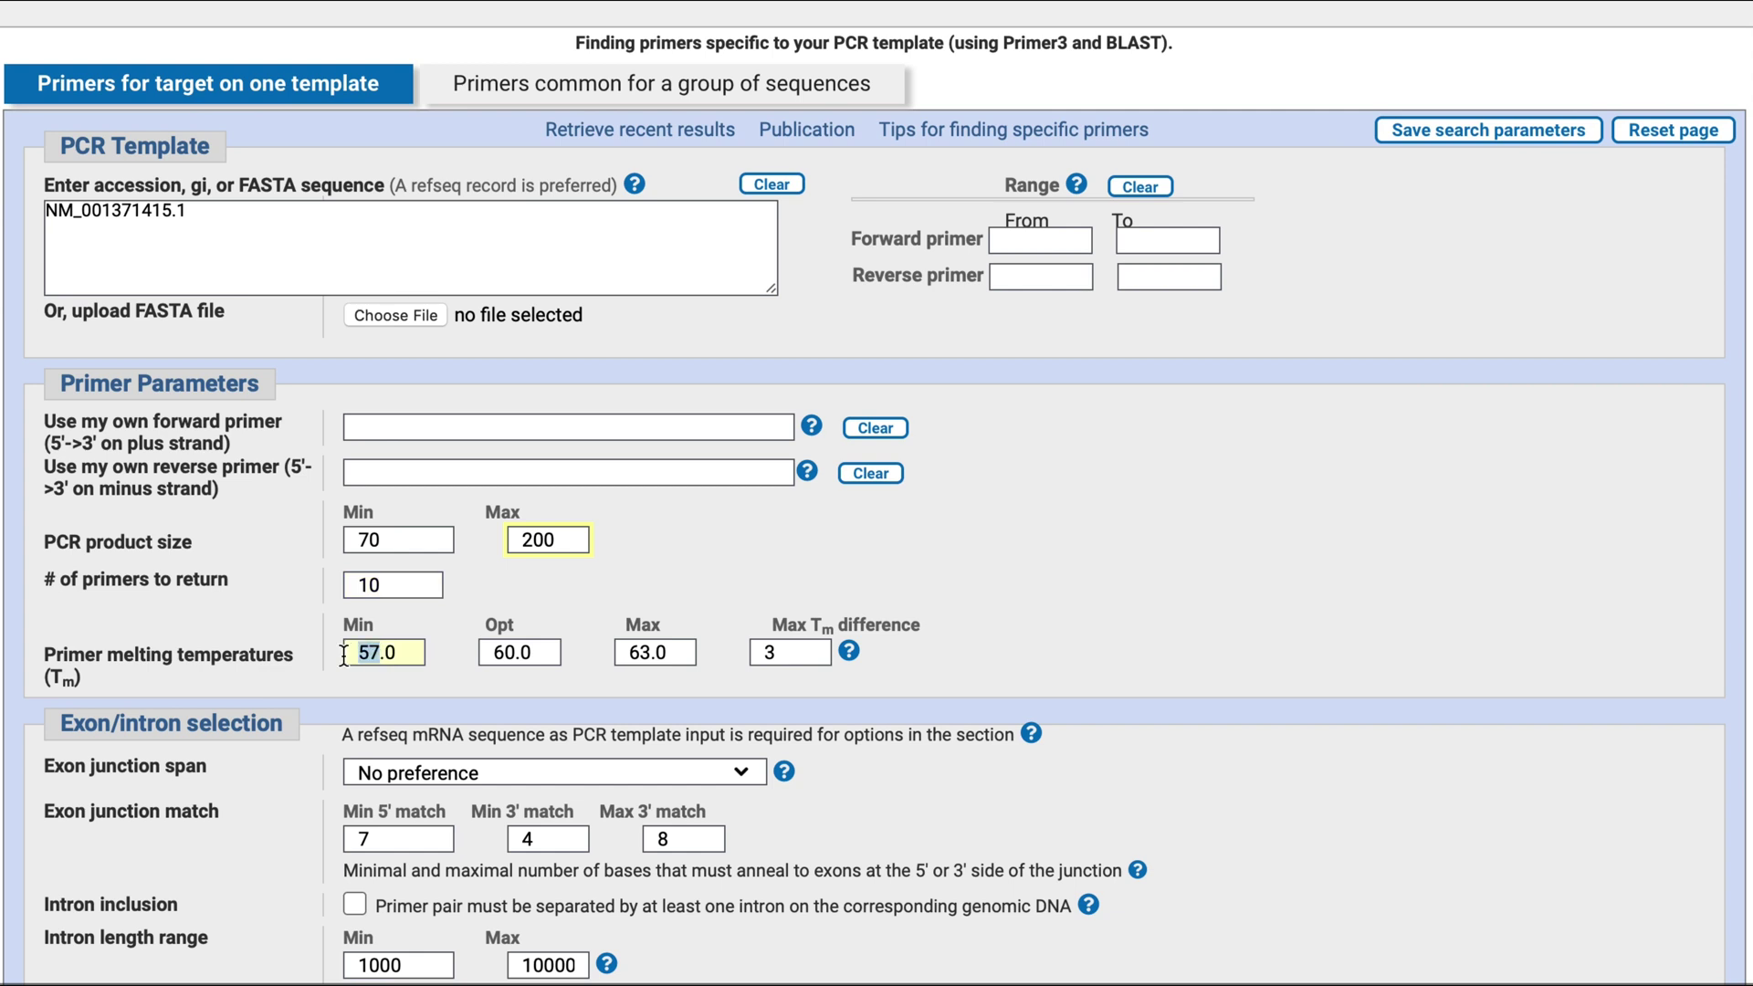
{"action": "type", "text": "60"}
Set exon junction span to 'Primer must span an exon-exon junction'
{"action": "scroll", "coordinate": [321, 694], "scroll_direction": "down", "scroll_amount": 3}
{"action": "left_click", "coordinate": [407, 626]}
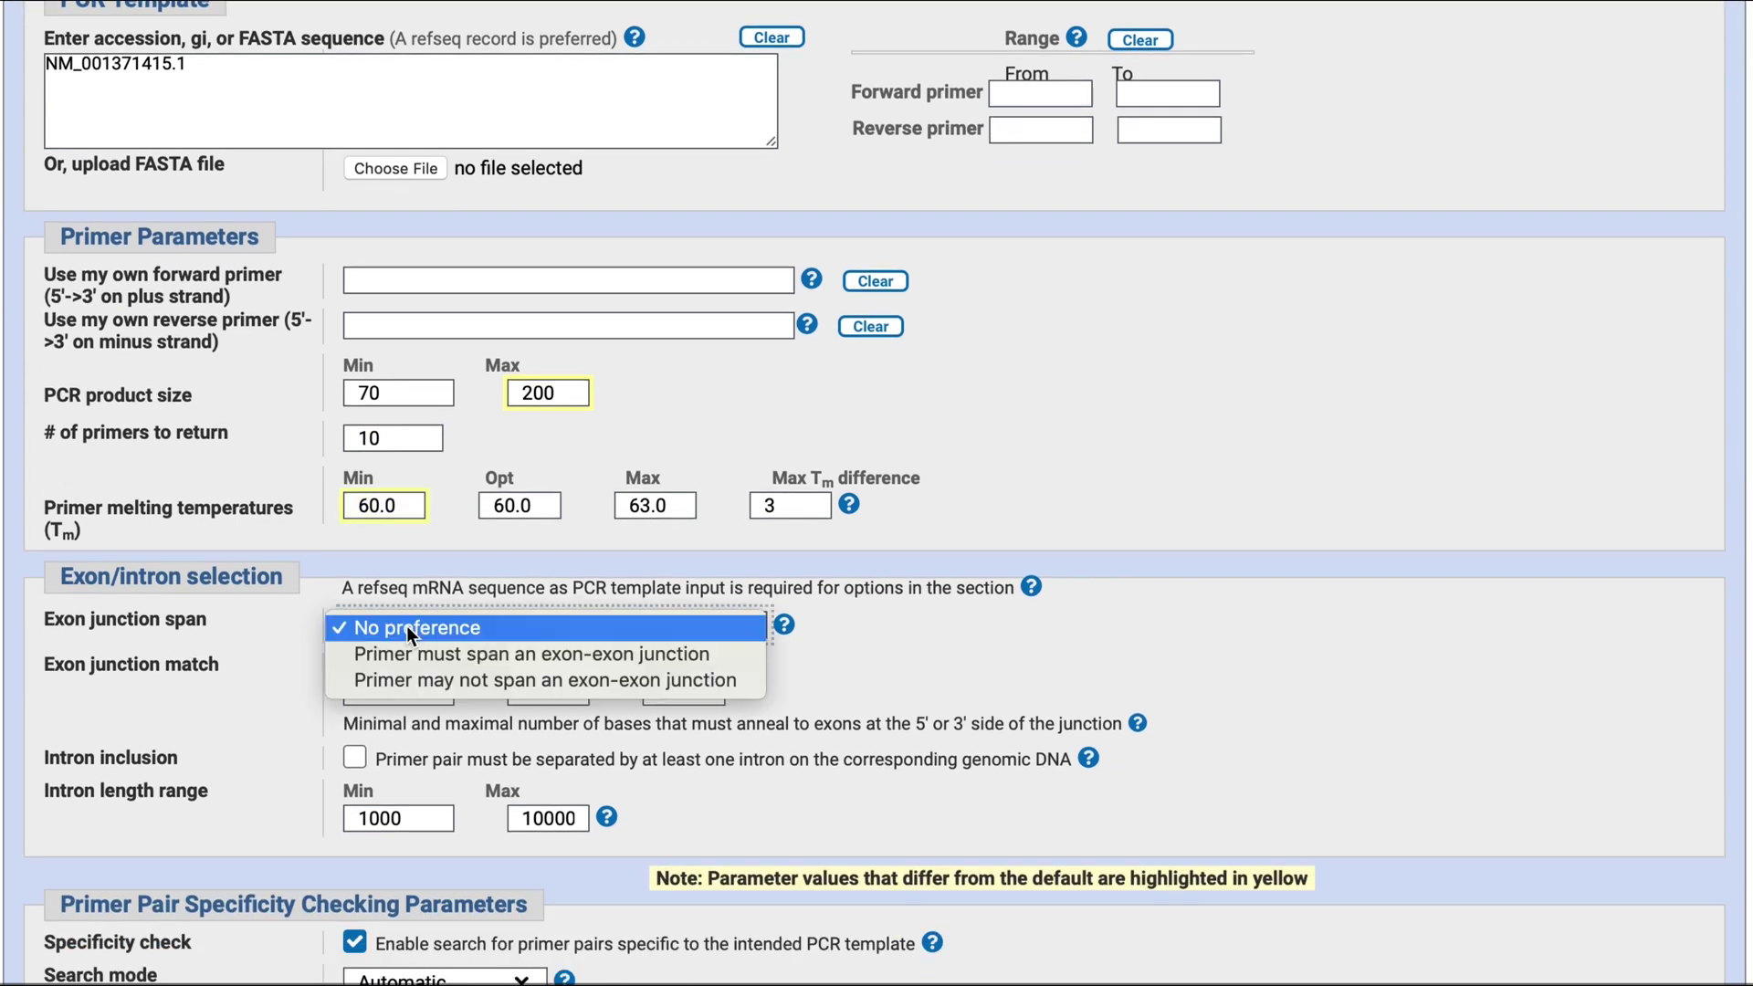
{"action": "left_click", "coordinate": [458, 652]}
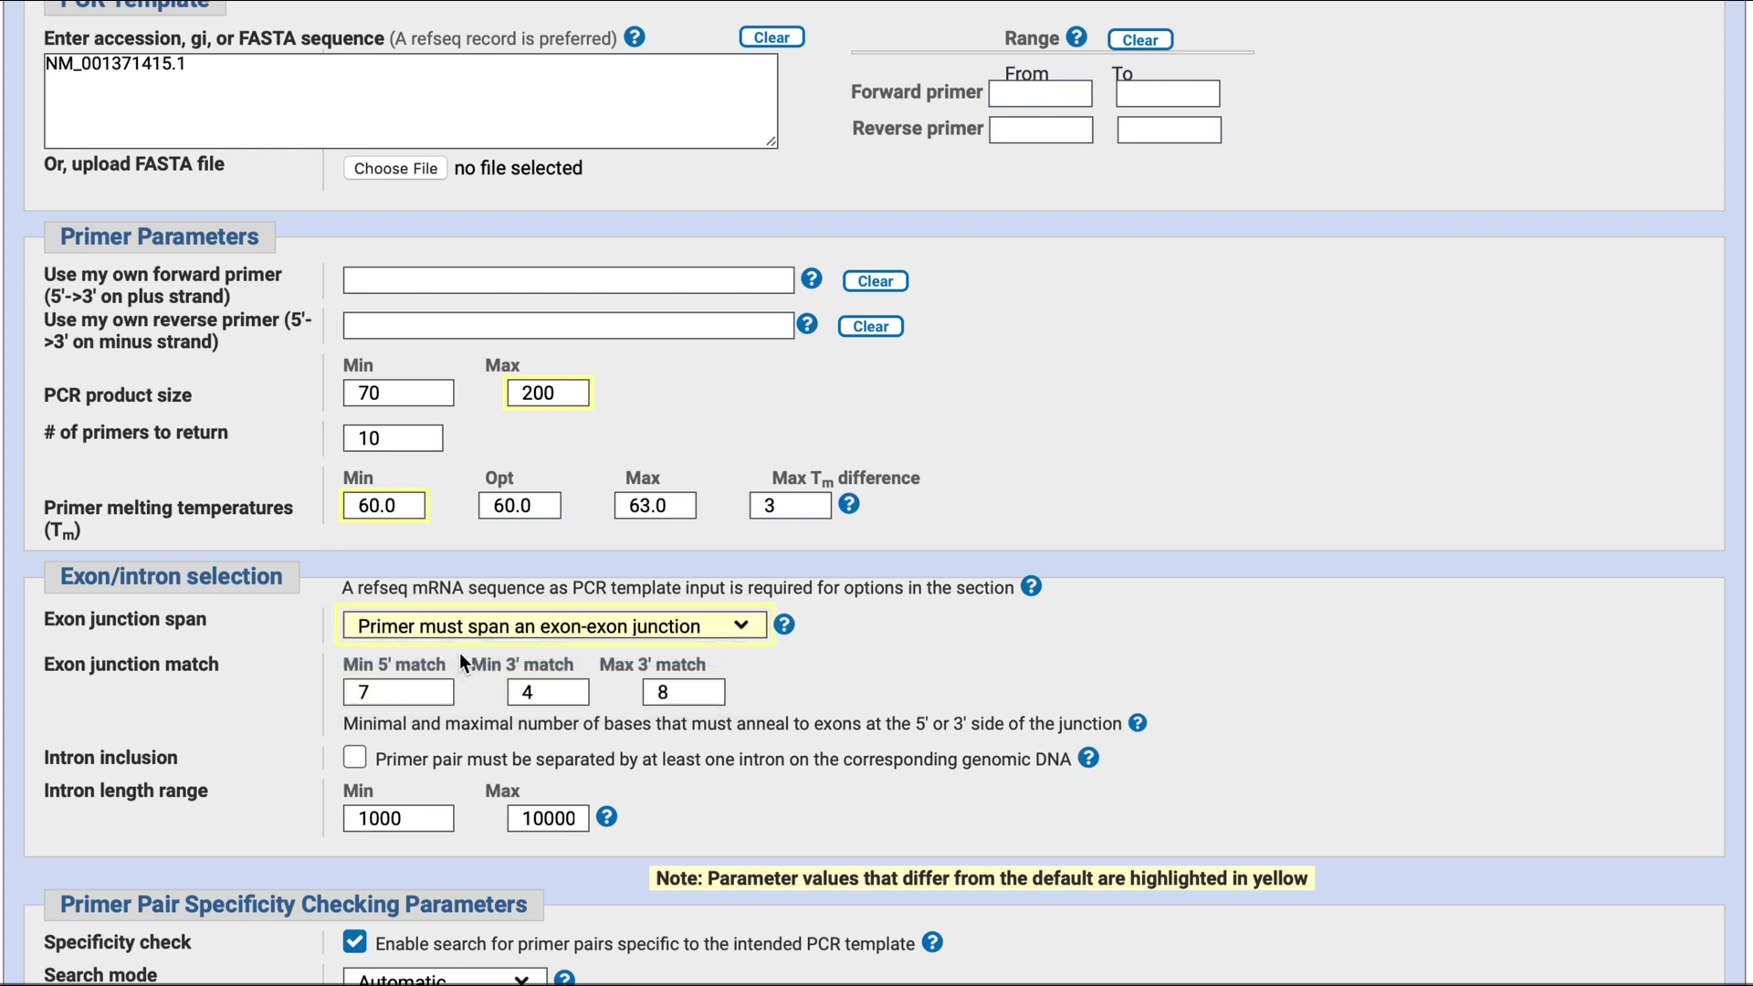
{"action": "scroll", "coordinate": [334, 743], "scroll_direction": "down", "scroll_amount": 4}
{"action": "scroll", "coordinate": [323, 557], "scroll_direction": "down", "scroll_amount": 5}
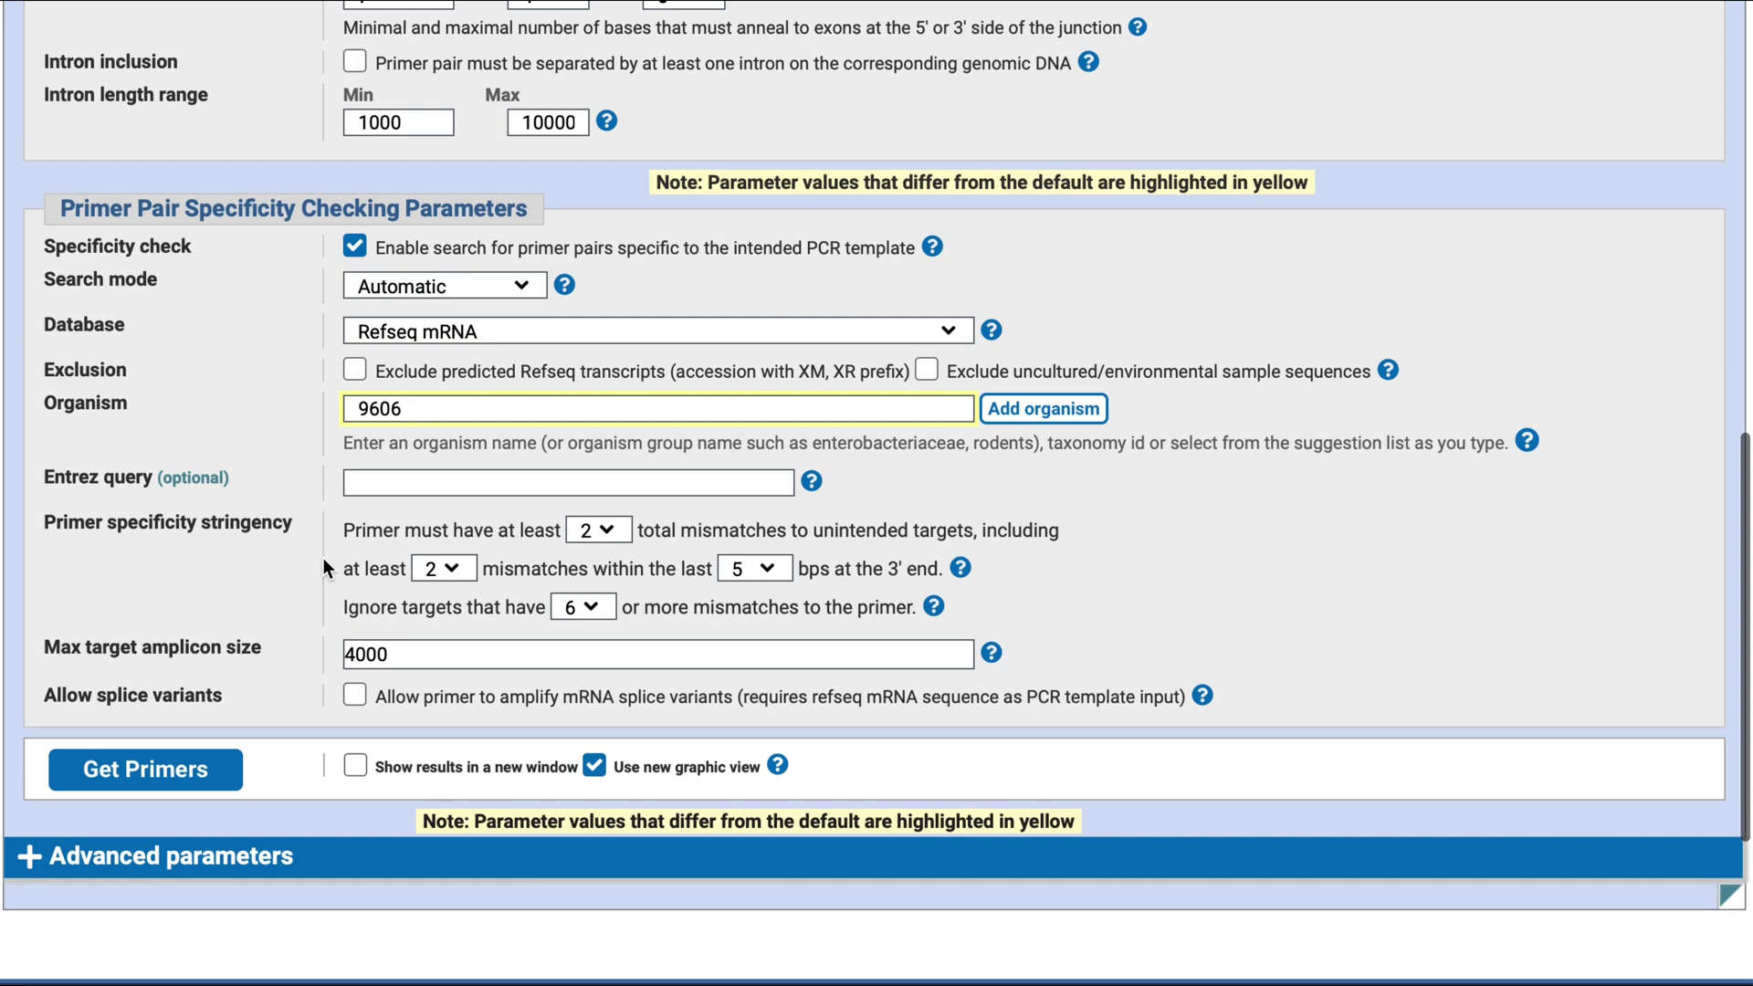
{"action": "scroll", "coordinate": [326, 568], "scroll_direction": "down", "scroll_amount": 1}
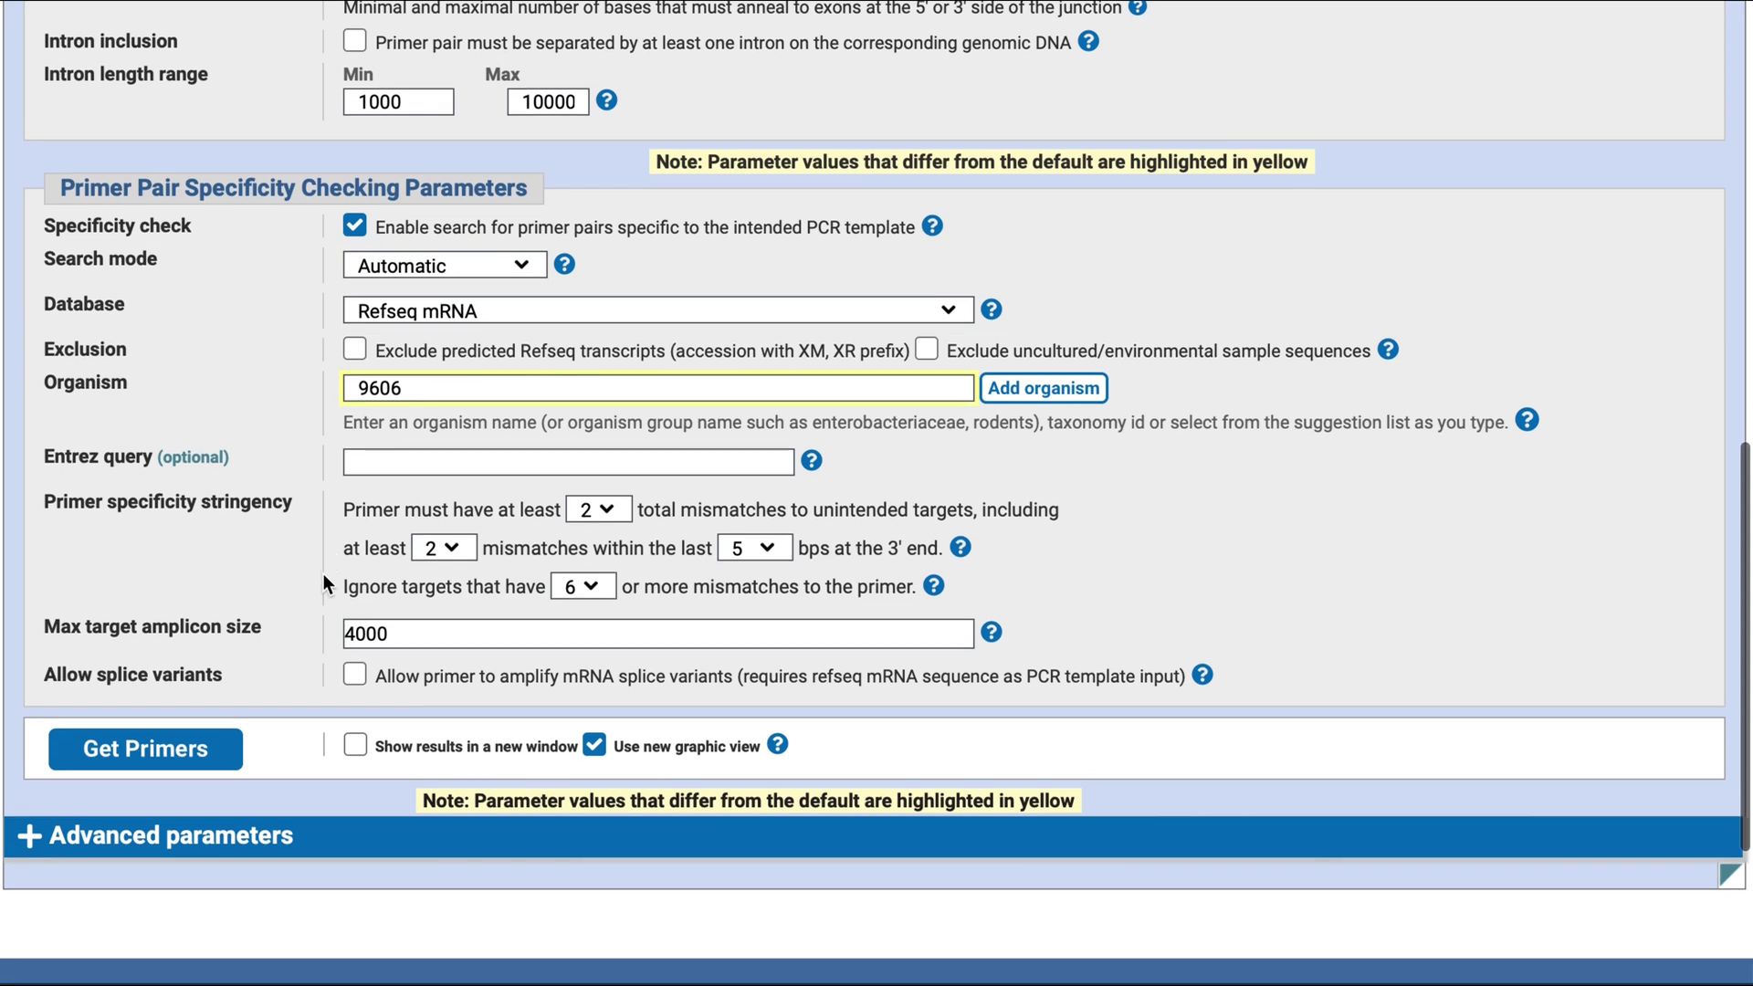
Get primers, accept NM_021804.3 as an intended target, and resubmit the search
{"action": "left_click", "coordinate": [183, 754]}
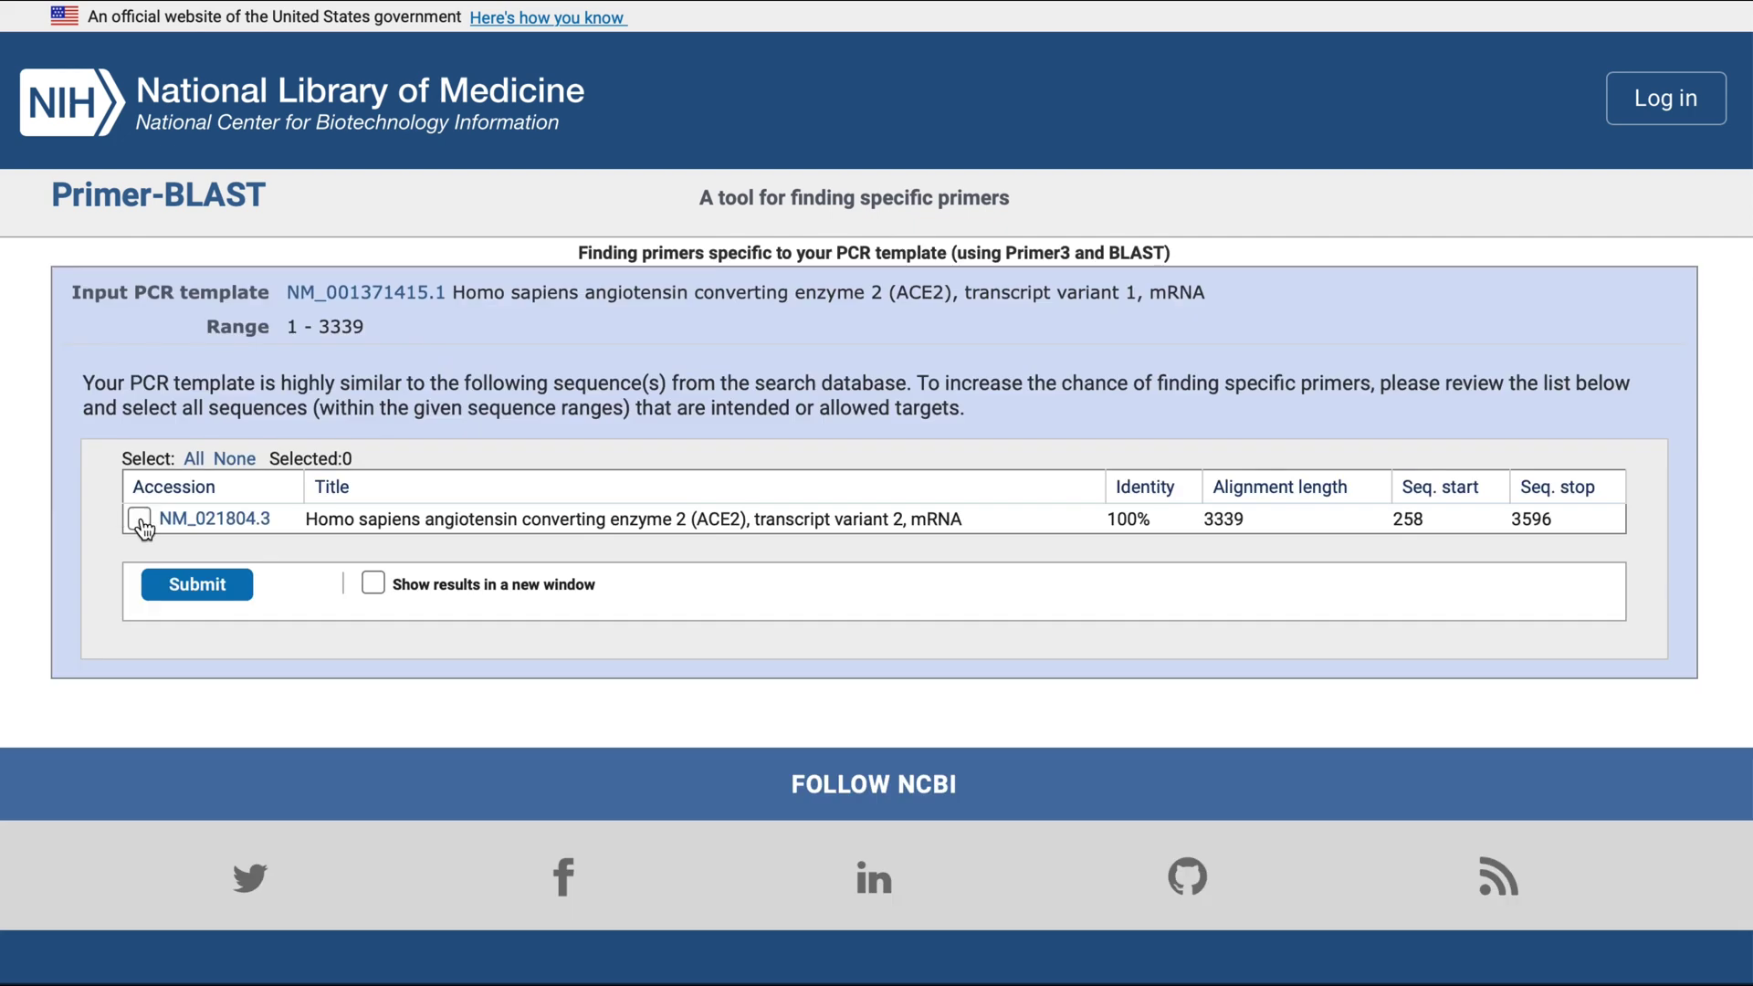
{"action": "left_click", "coordinate": [140, 519]}
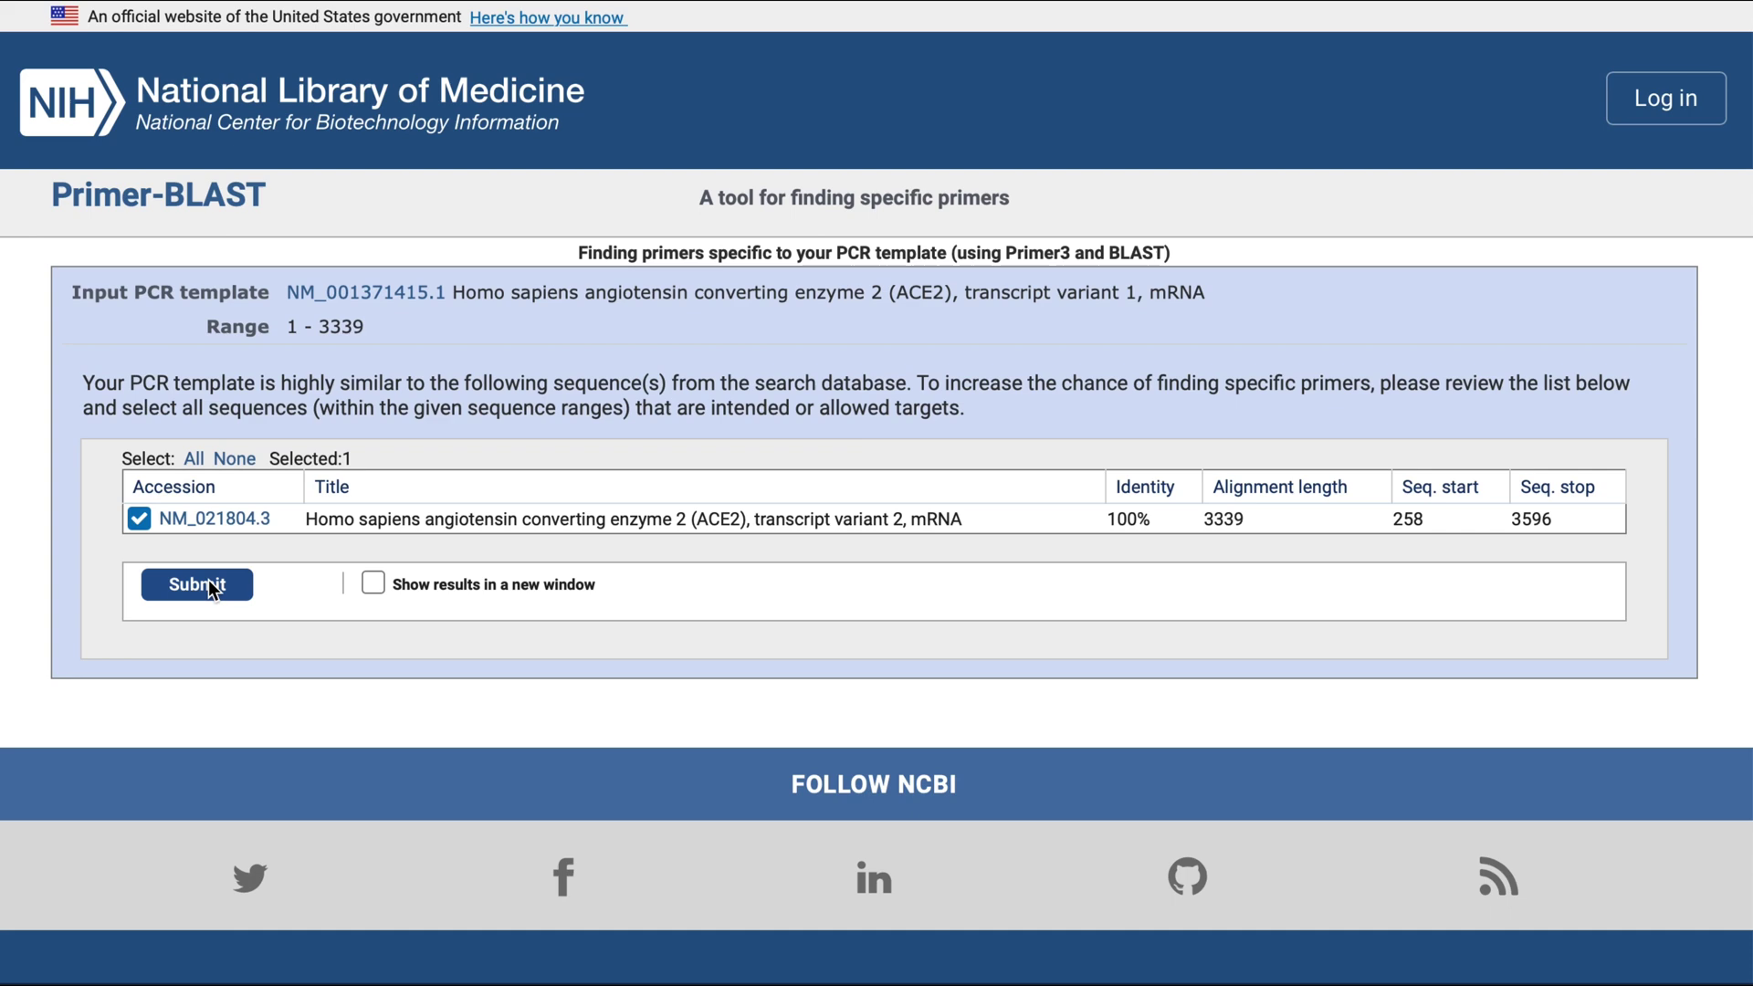
{"action": "left_click", "coordinate": [210, 587]}
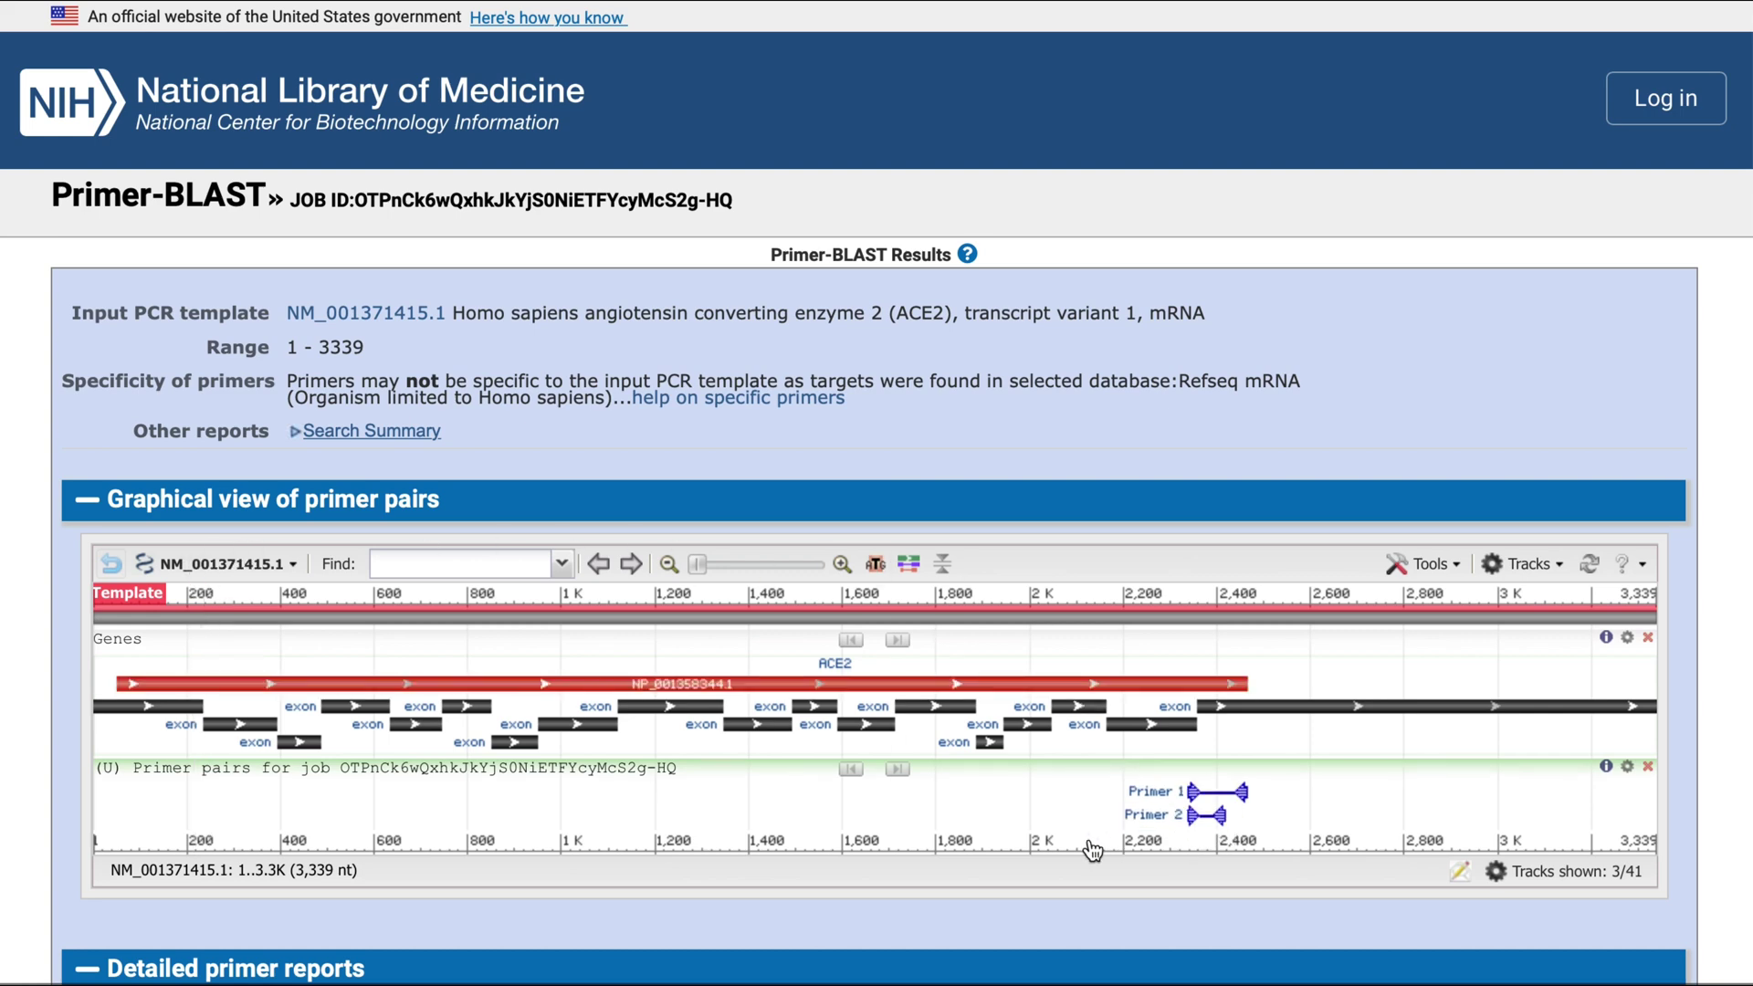
Highlight Primer pair 1's Forward (Tm 60.40) and Reverse (Tm 60.32) primer rows
{"action": "scroll", "coordinate": [1091, 850], "scroll_direction": "down", "scroll_amount": 4}
{"action": "scroll", "coordinate": [1091, 847], "scroll_direction": "down", "scroll_amount": 5}
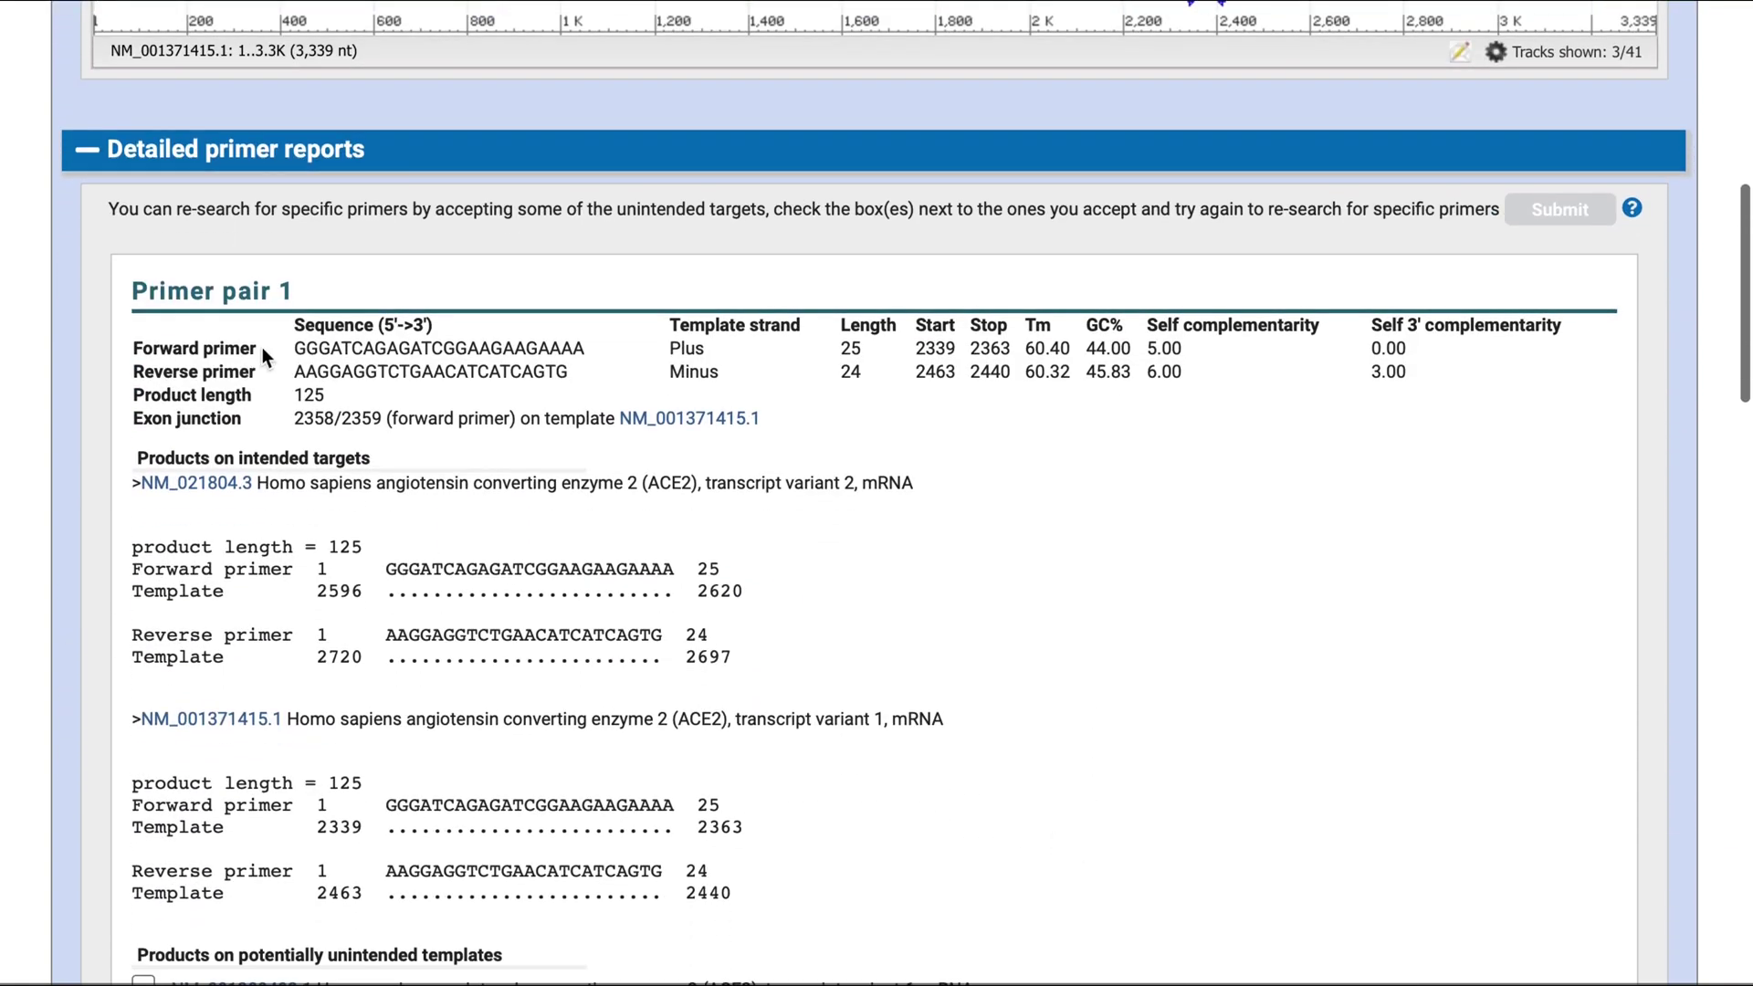
{"action": "left_click_drag", "start_coordinate": [261, 348], "coordinate": [146, 349]}
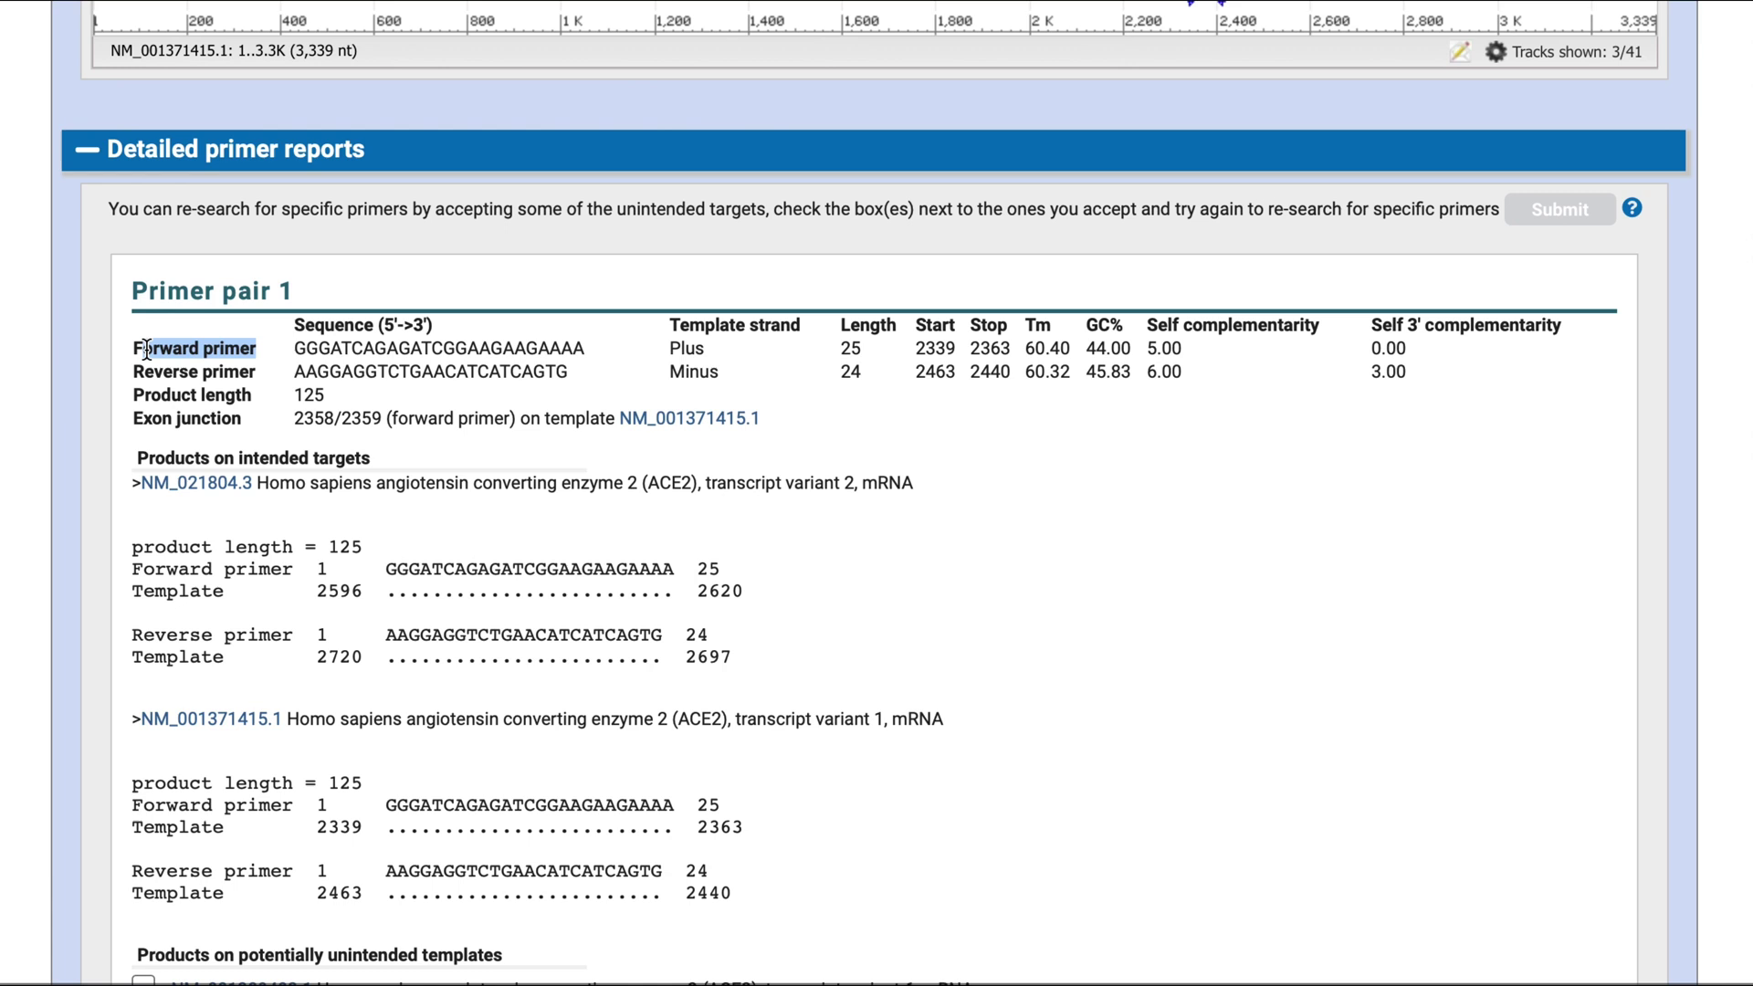
{"action": "left_click_drag", "start_coordinate": [258, 372], "coordinate": [136, 373]}
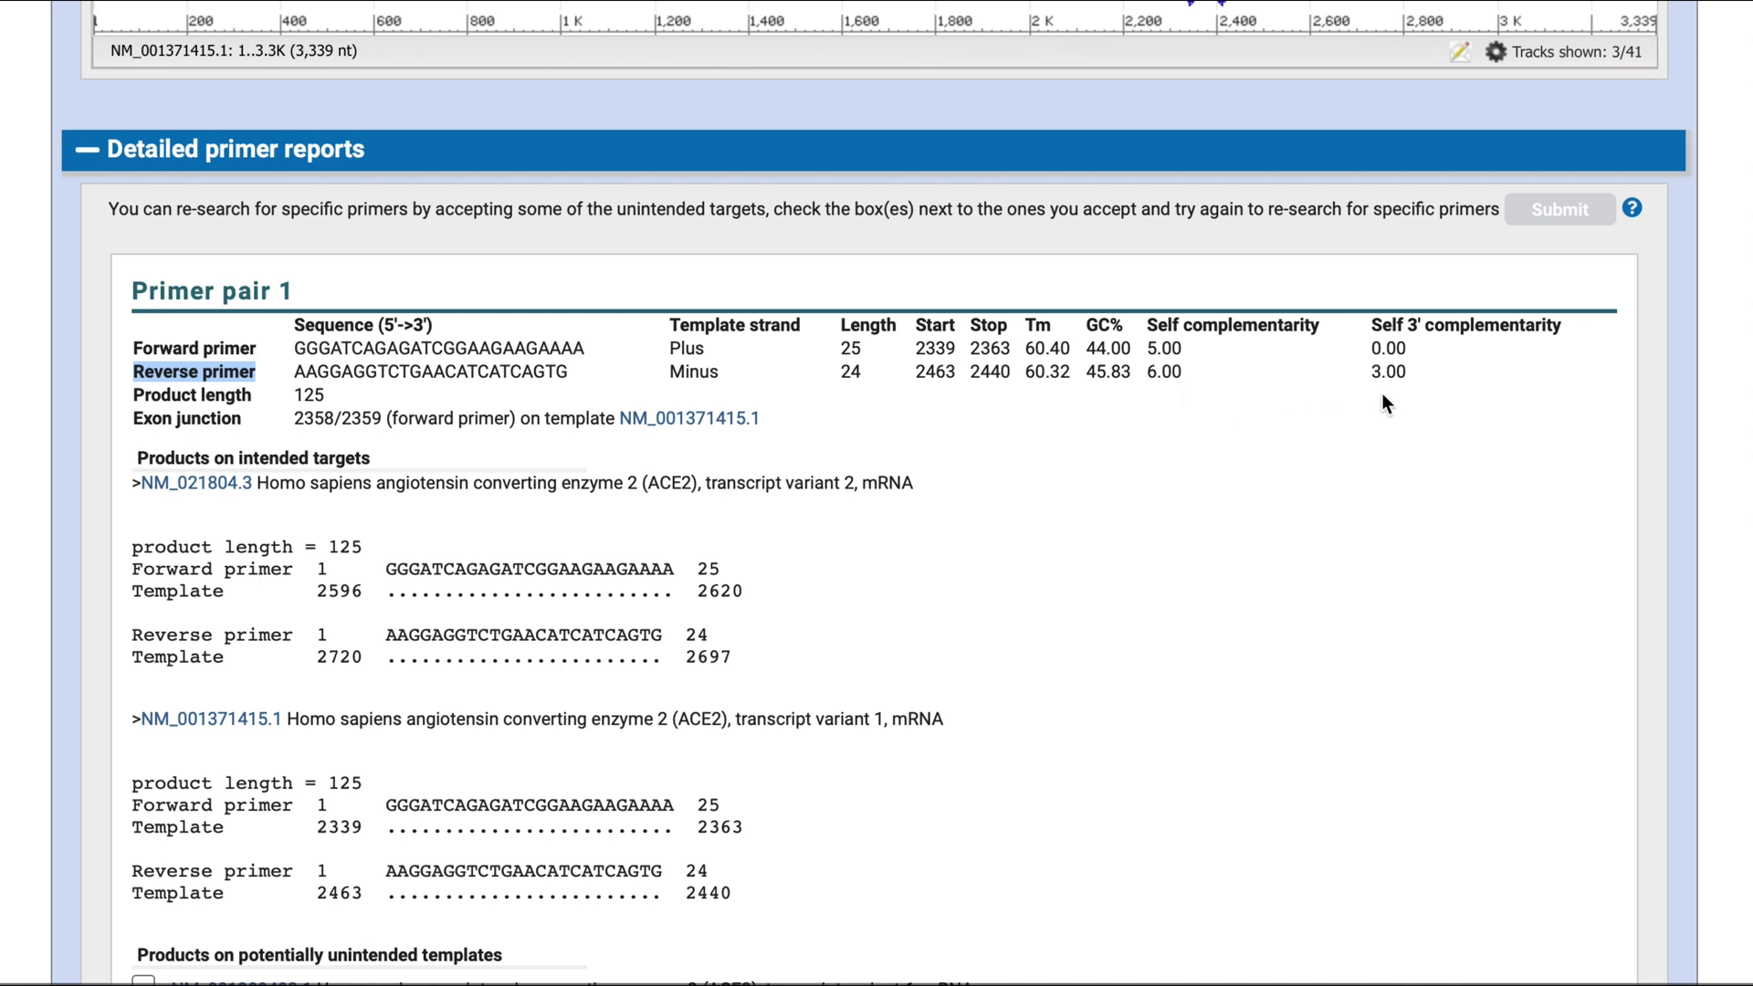
Review Primer pair 1's 125 bp products, highlighting the length and the transcript variant 2 title
{"action": "scroll", "coordinate": [630, 458], "scroll_direction": "down", "scroll_amount": 2}
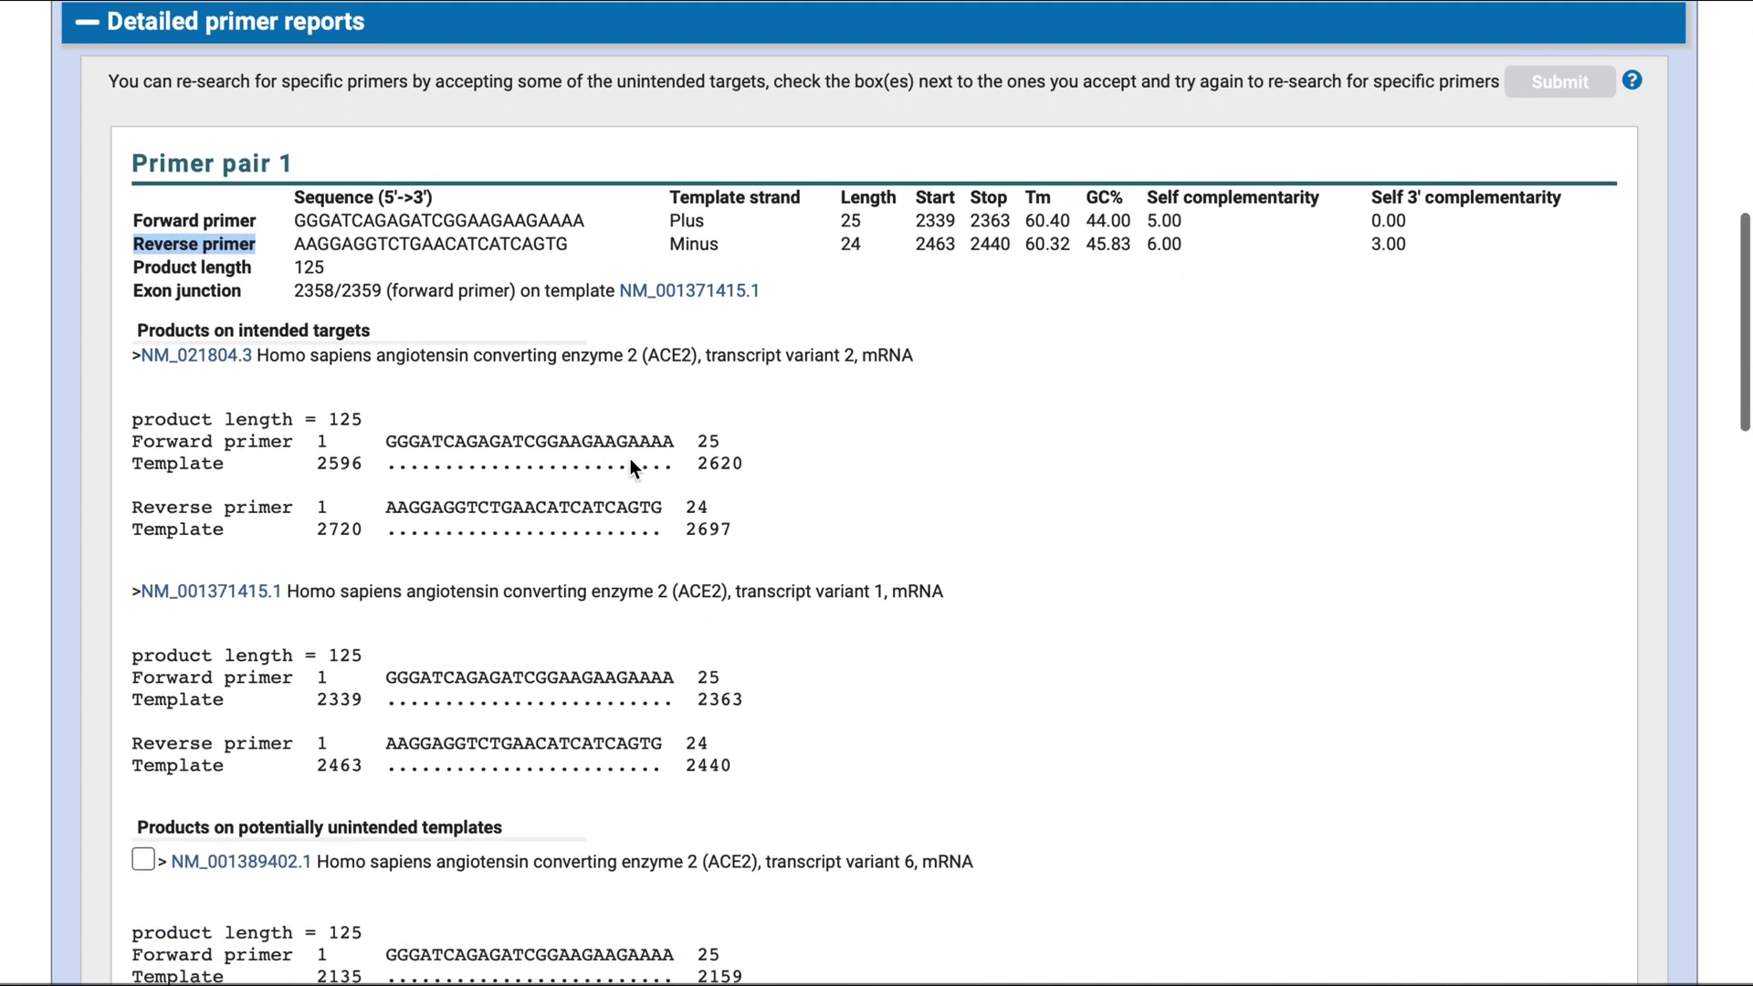
{"action": "double_click", "coordinate": [309, 211]}
{"action": "left_click", "coordinate": [331, 210]}
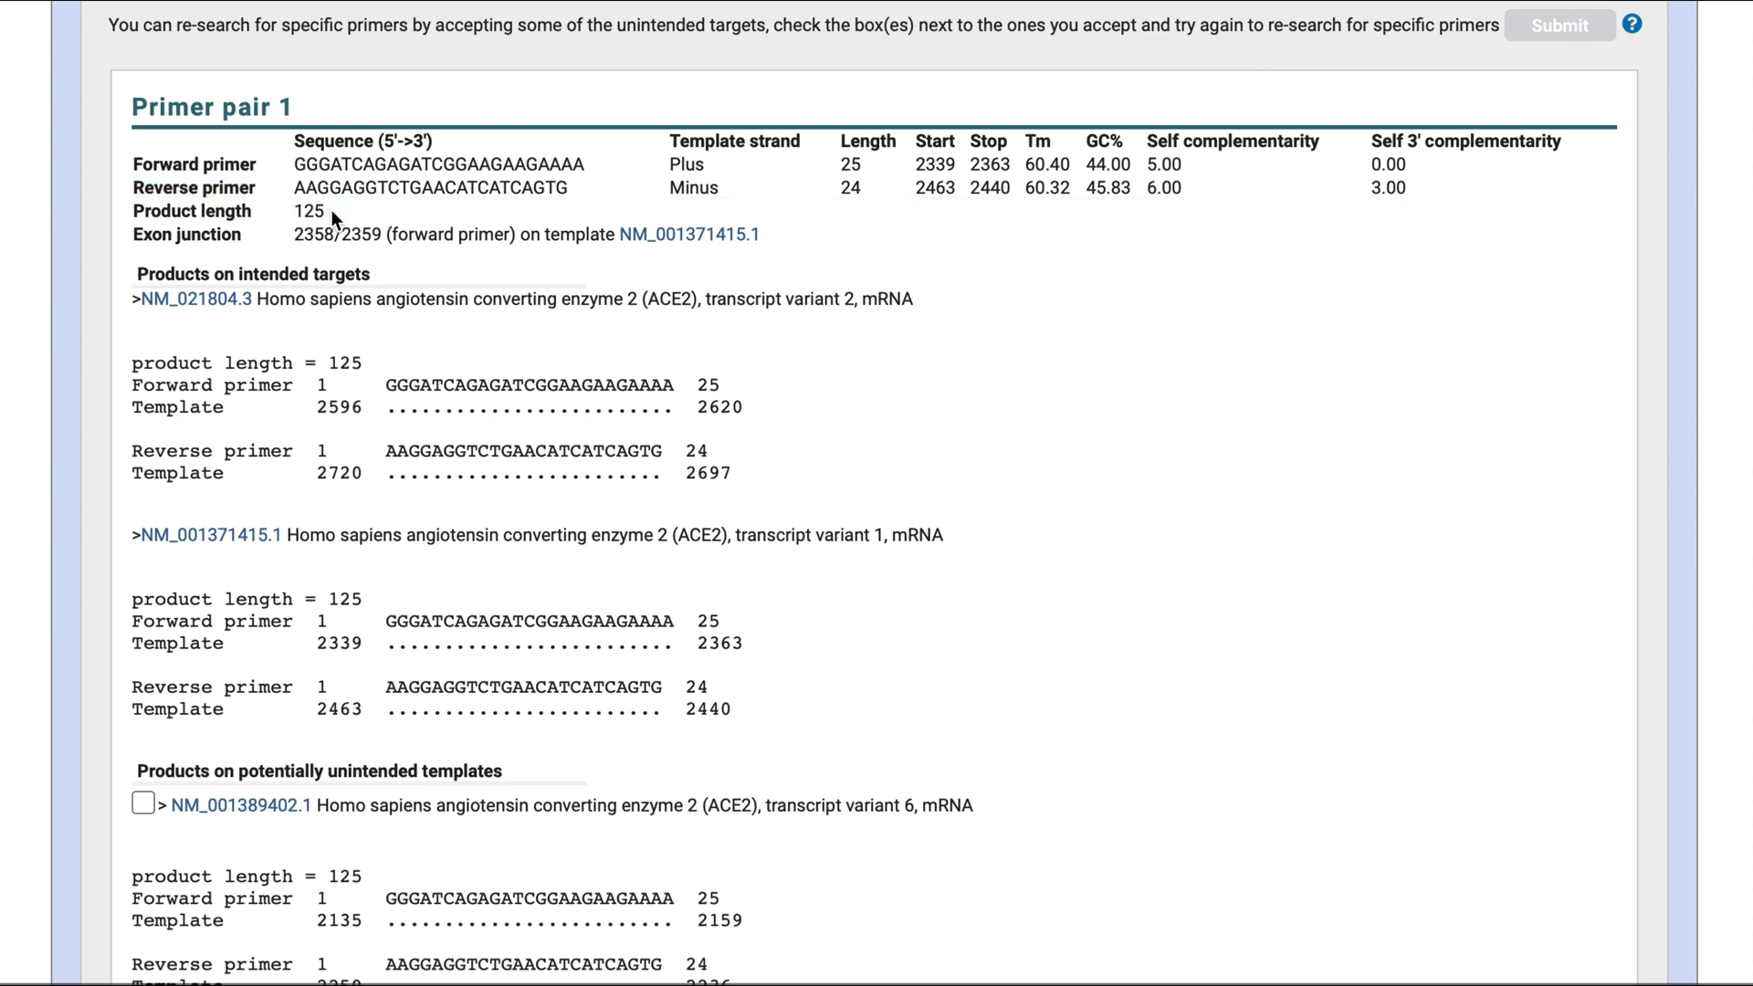
{"action": "scroll", "coordinate": [332, 210], "scroll_direction": "down", "scroll_amount": 1}
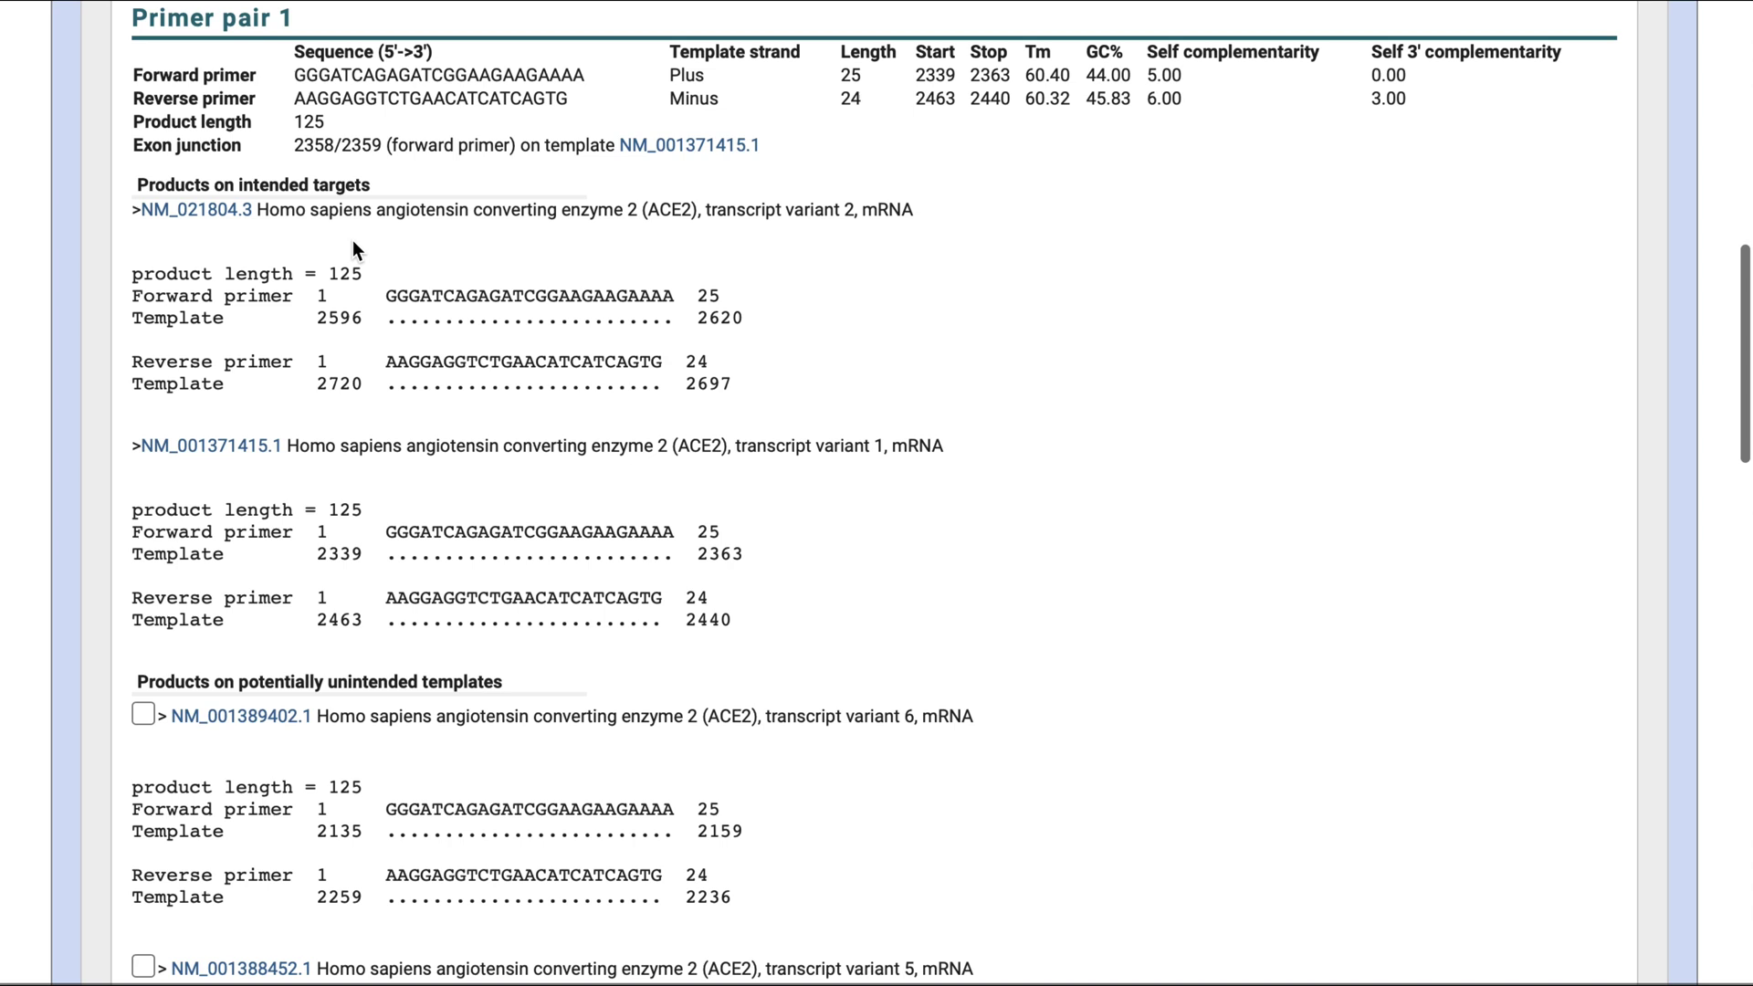
{"action": "scroll", "coordinate": [352, 239], "scroll_direction": "up", "scroll_amount": 1}
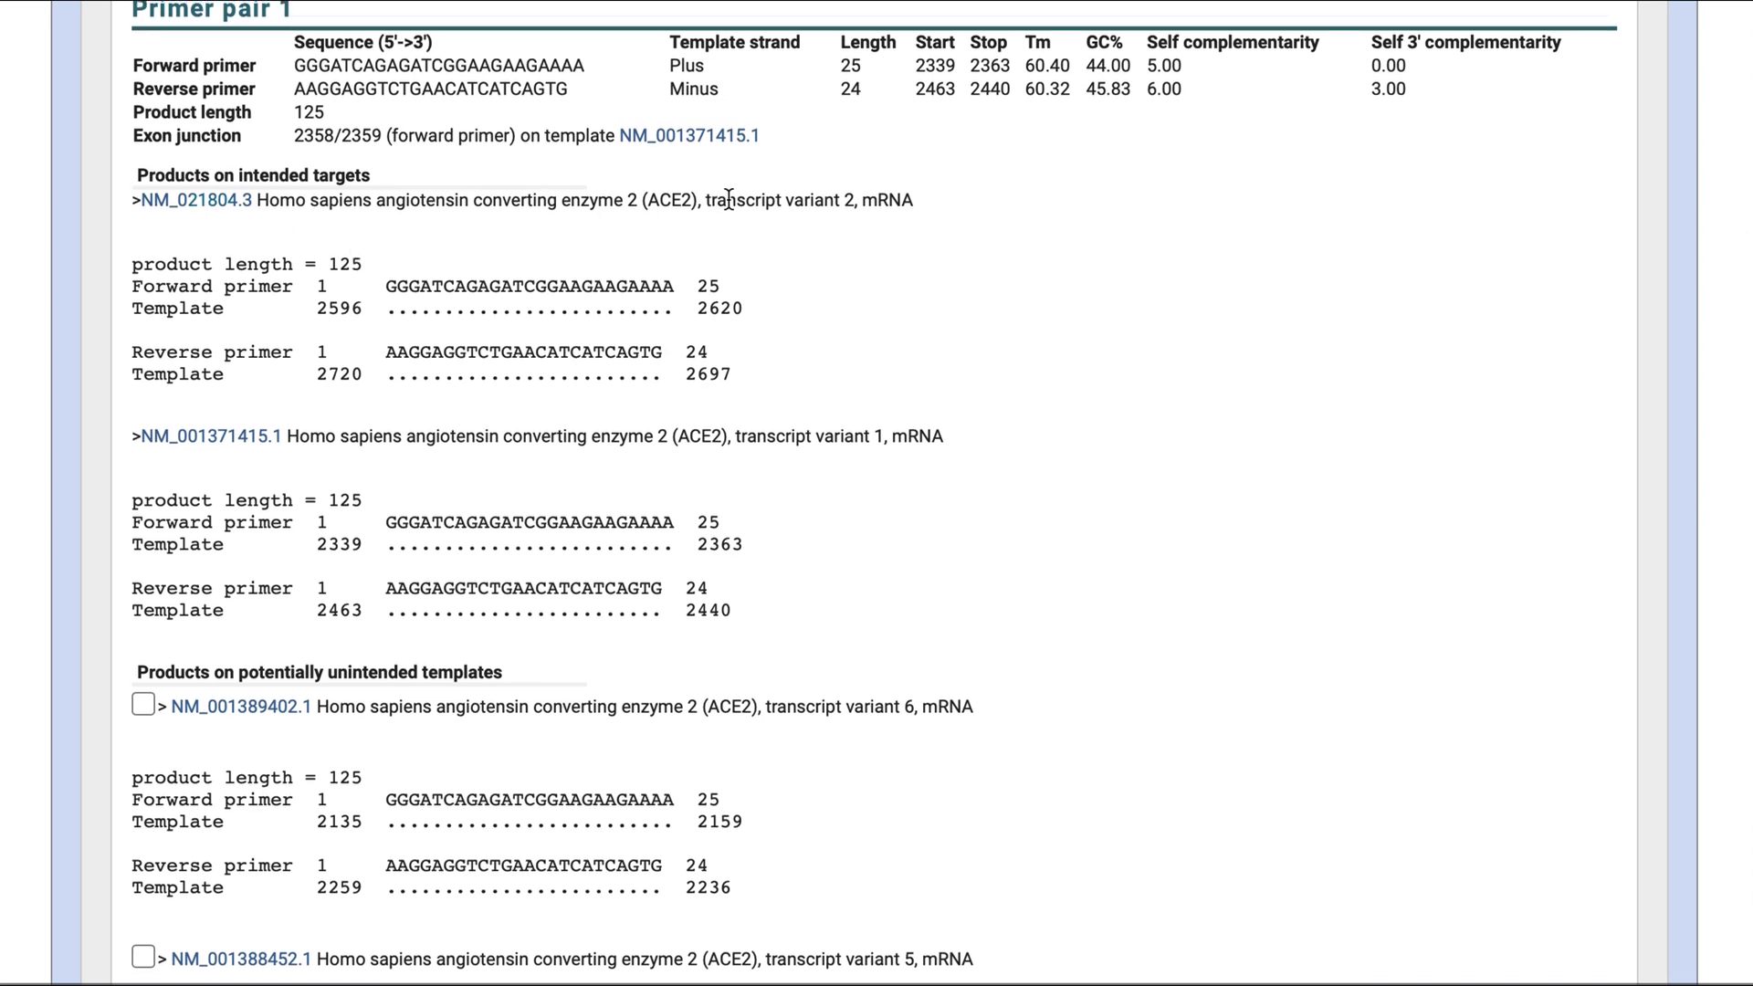
{"action": "left_click_drag", "start_coordinate": [922, 214], "coordinate": [706, 195]}
{"action": "scroll", "coordinate": [707, 195], "scroll_direction": "down", "scroll_amount": 2}
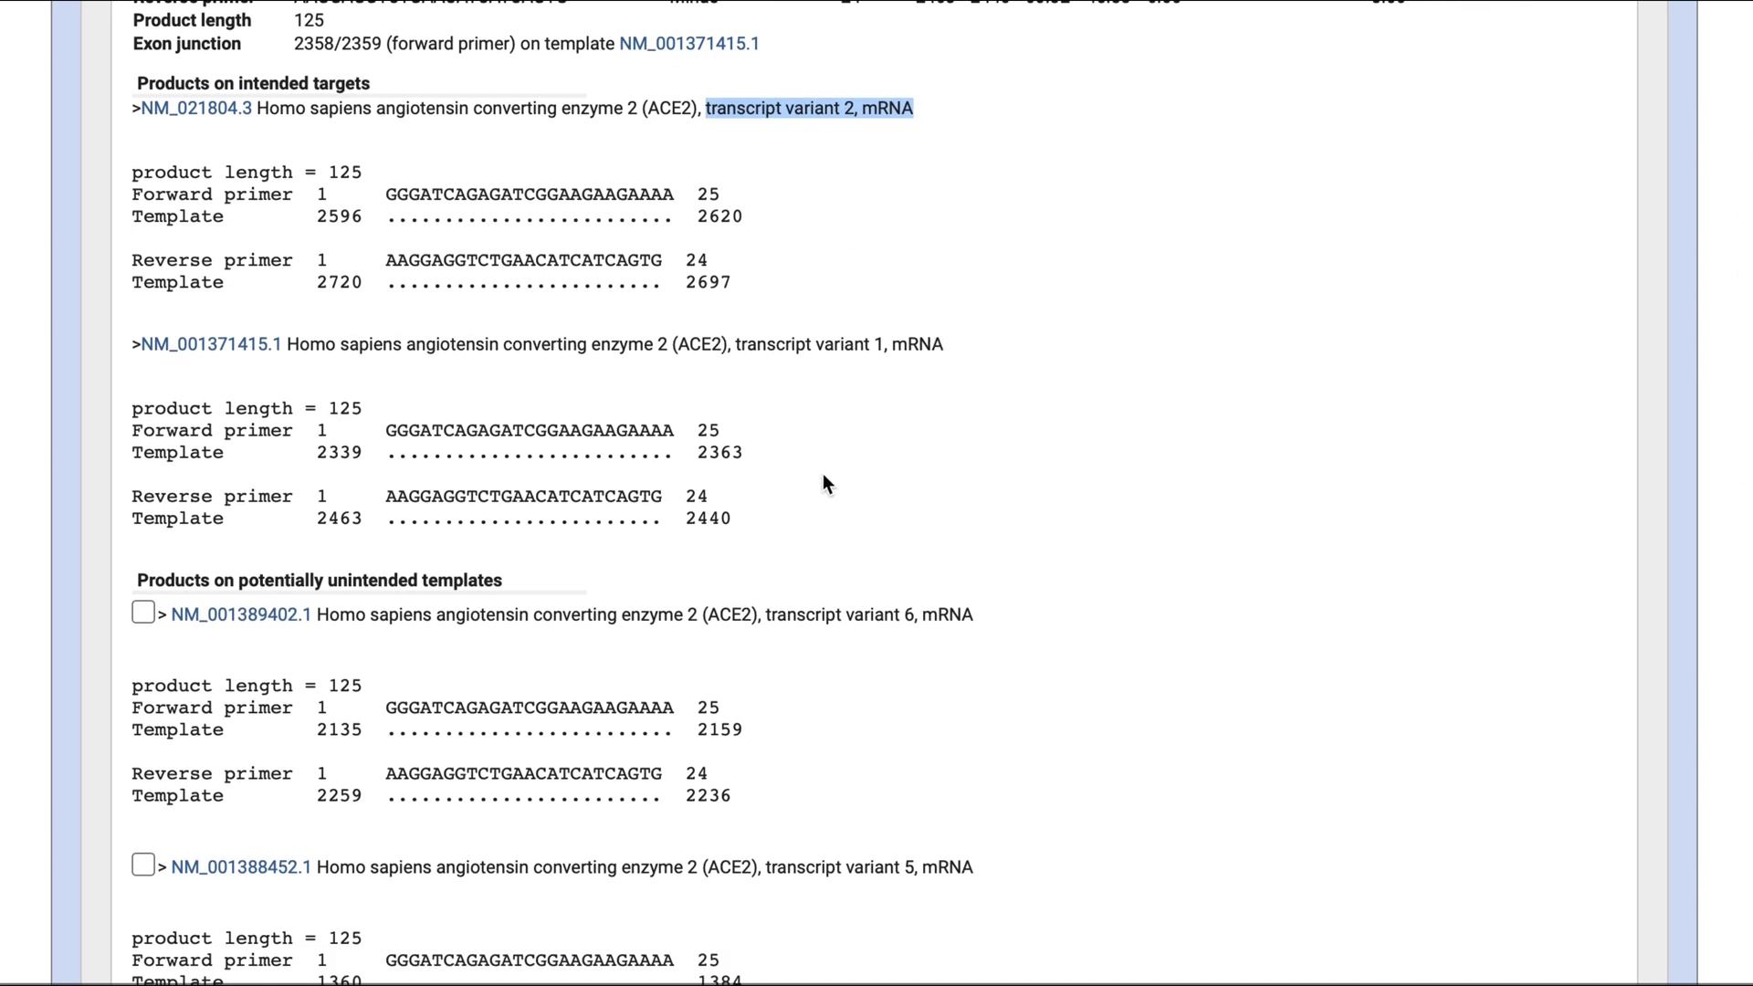
{"action": "scroll", "coordinate": [751, 626], "scroll_direction": "down", "scroll_amount": 8}
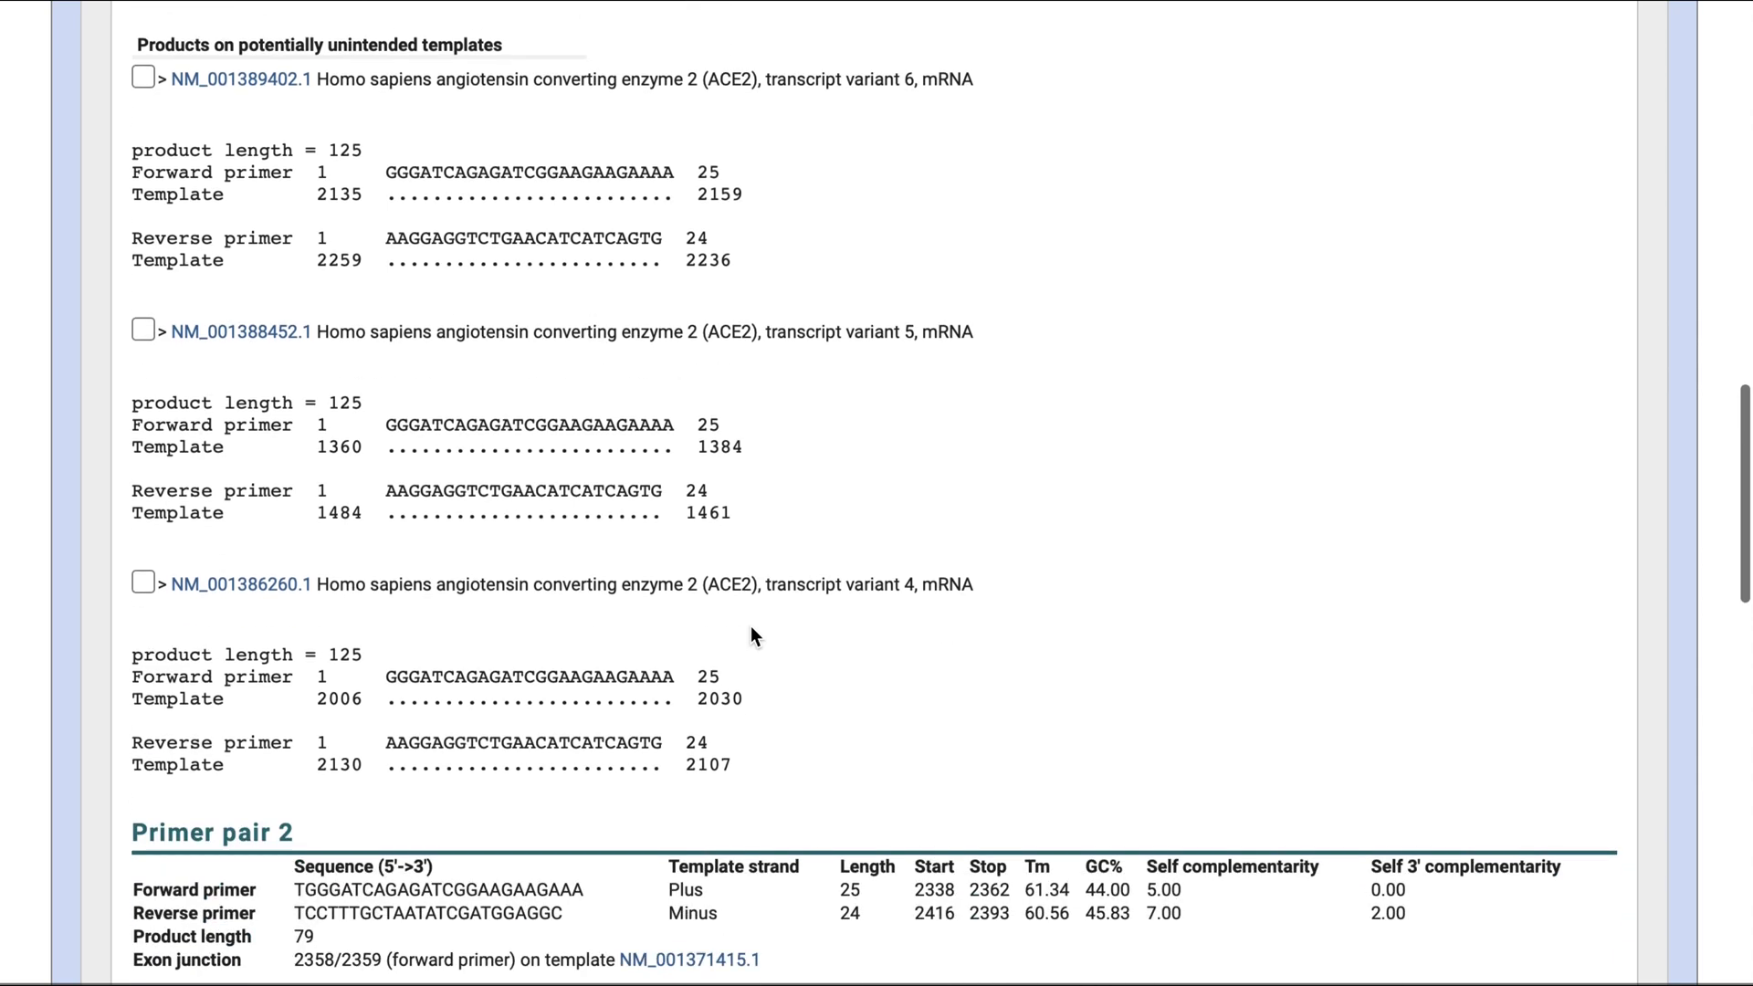
Highlight the heading of Primer pair 2, with its 79 bp product, then deselect it
{"action": "scroll", "coordinate": [751, 626], "scroll_direction": "down", "scroll_amount": 5}
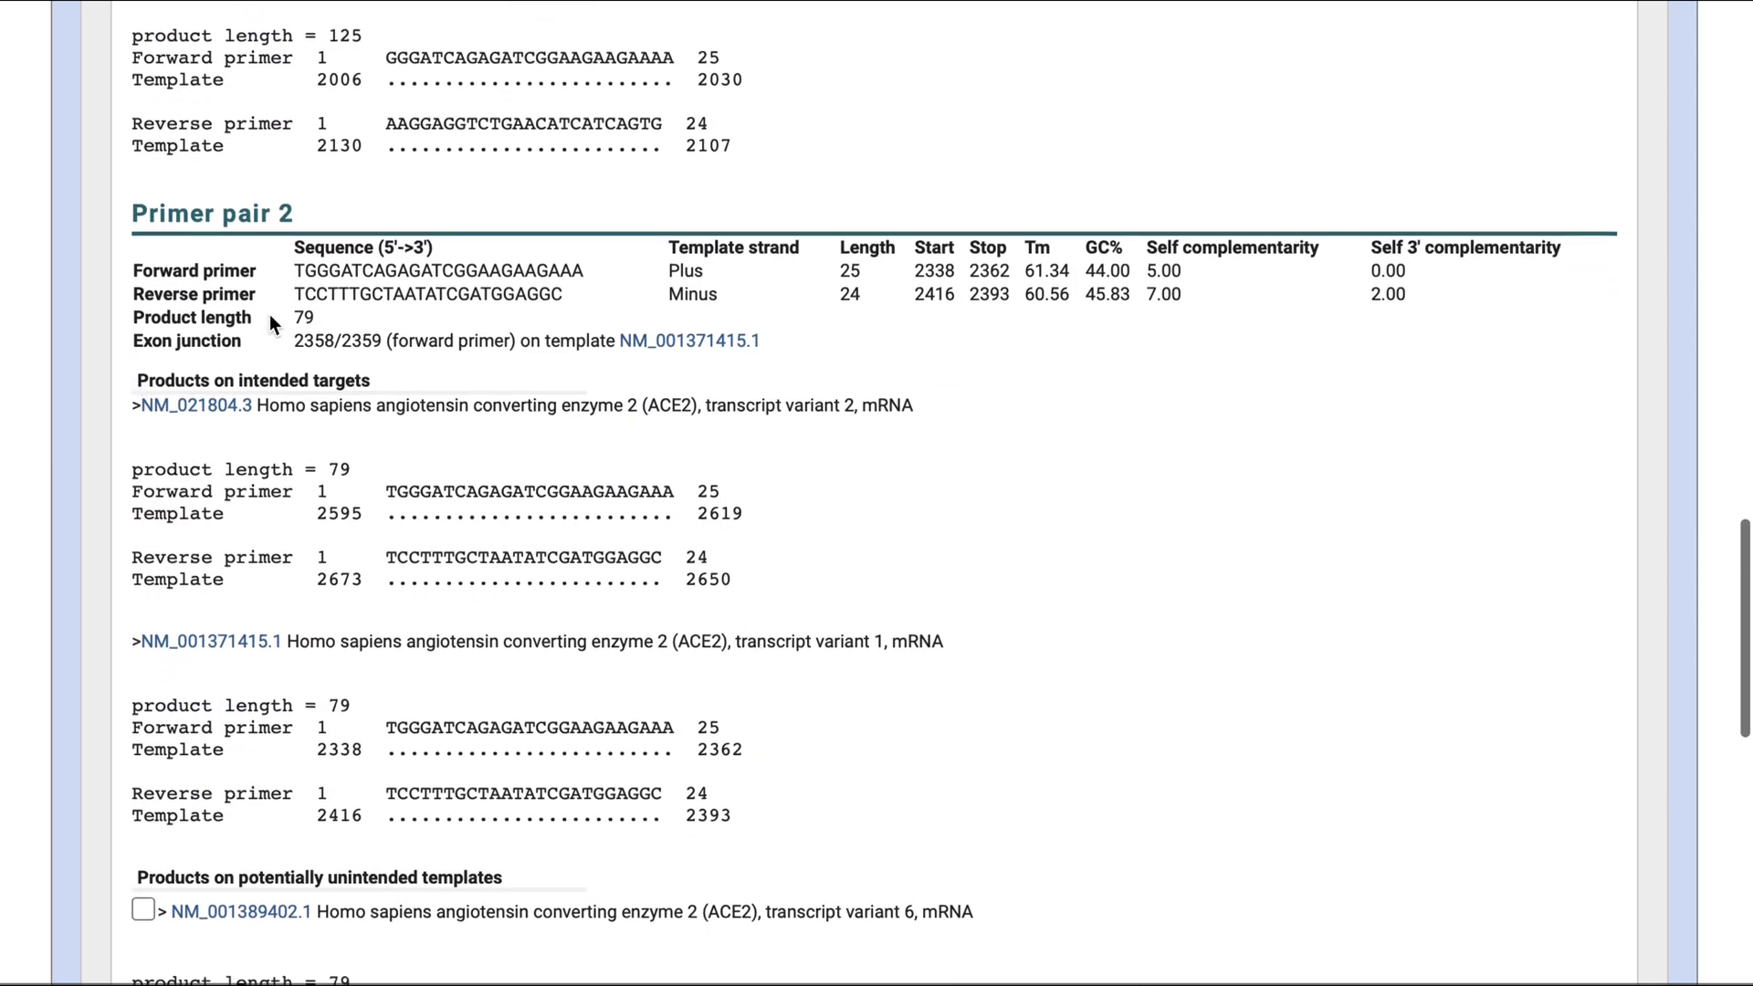
{"action": "triple_click", "coordinate": [334, 215]}
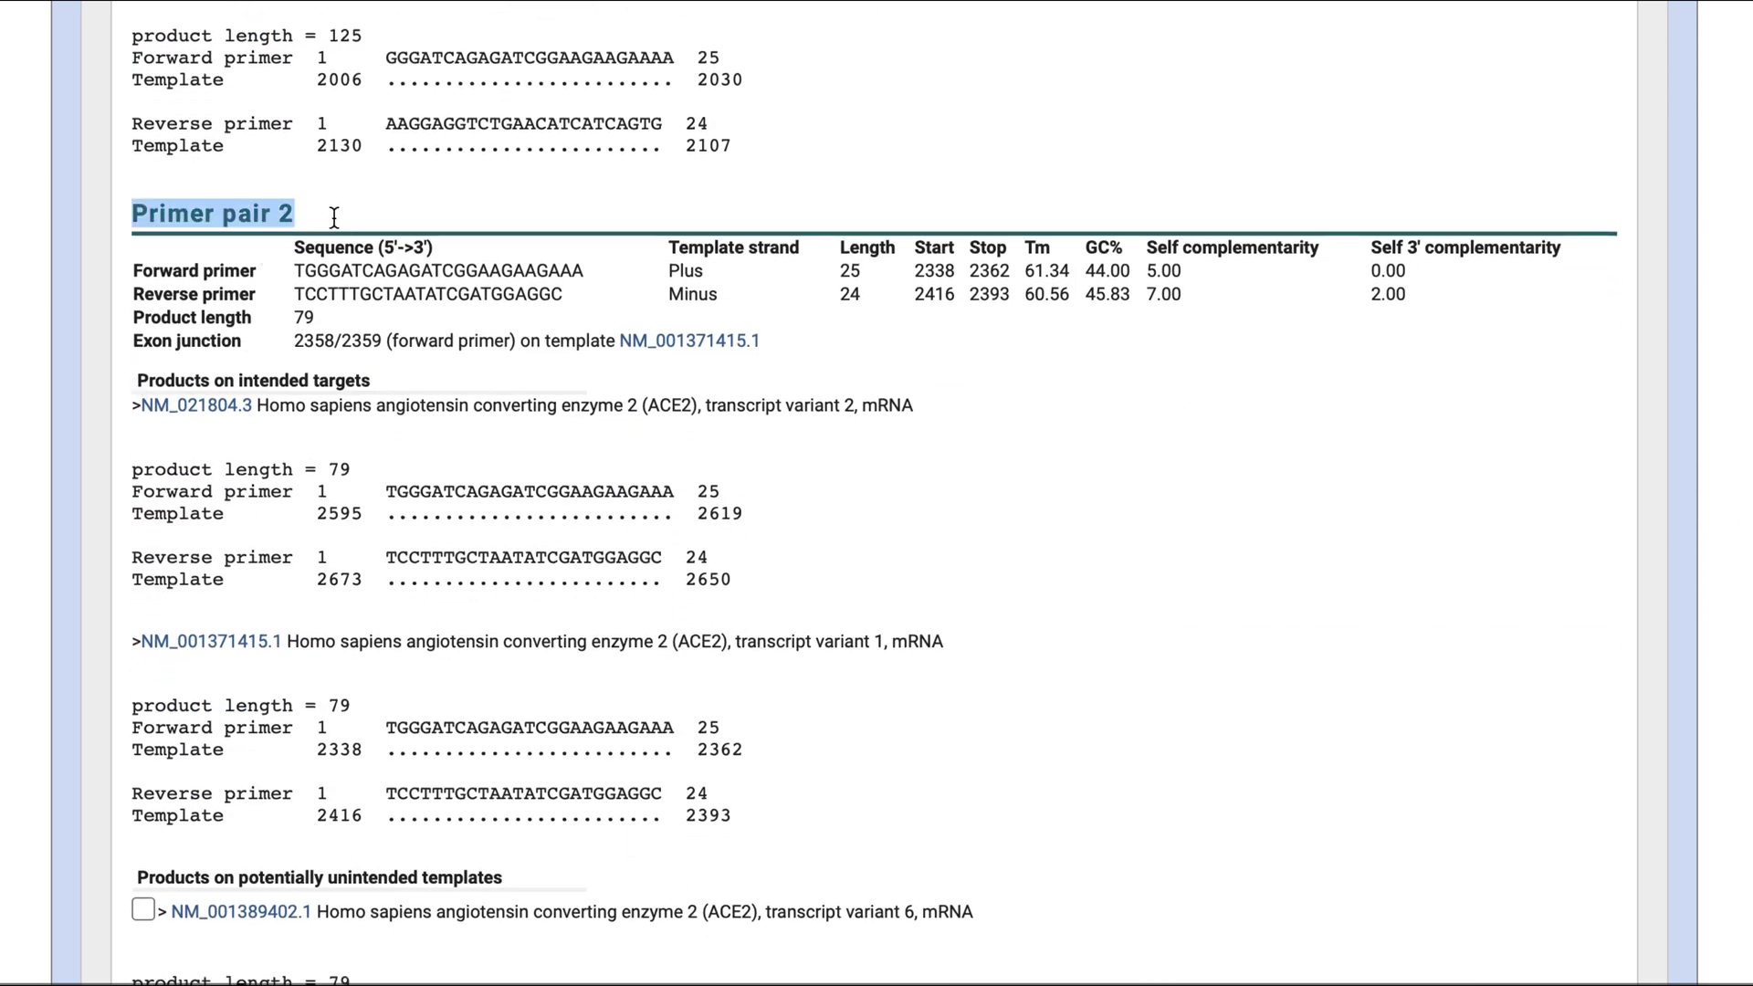
{"action": "left_click", "coordinate": [267, 272]}
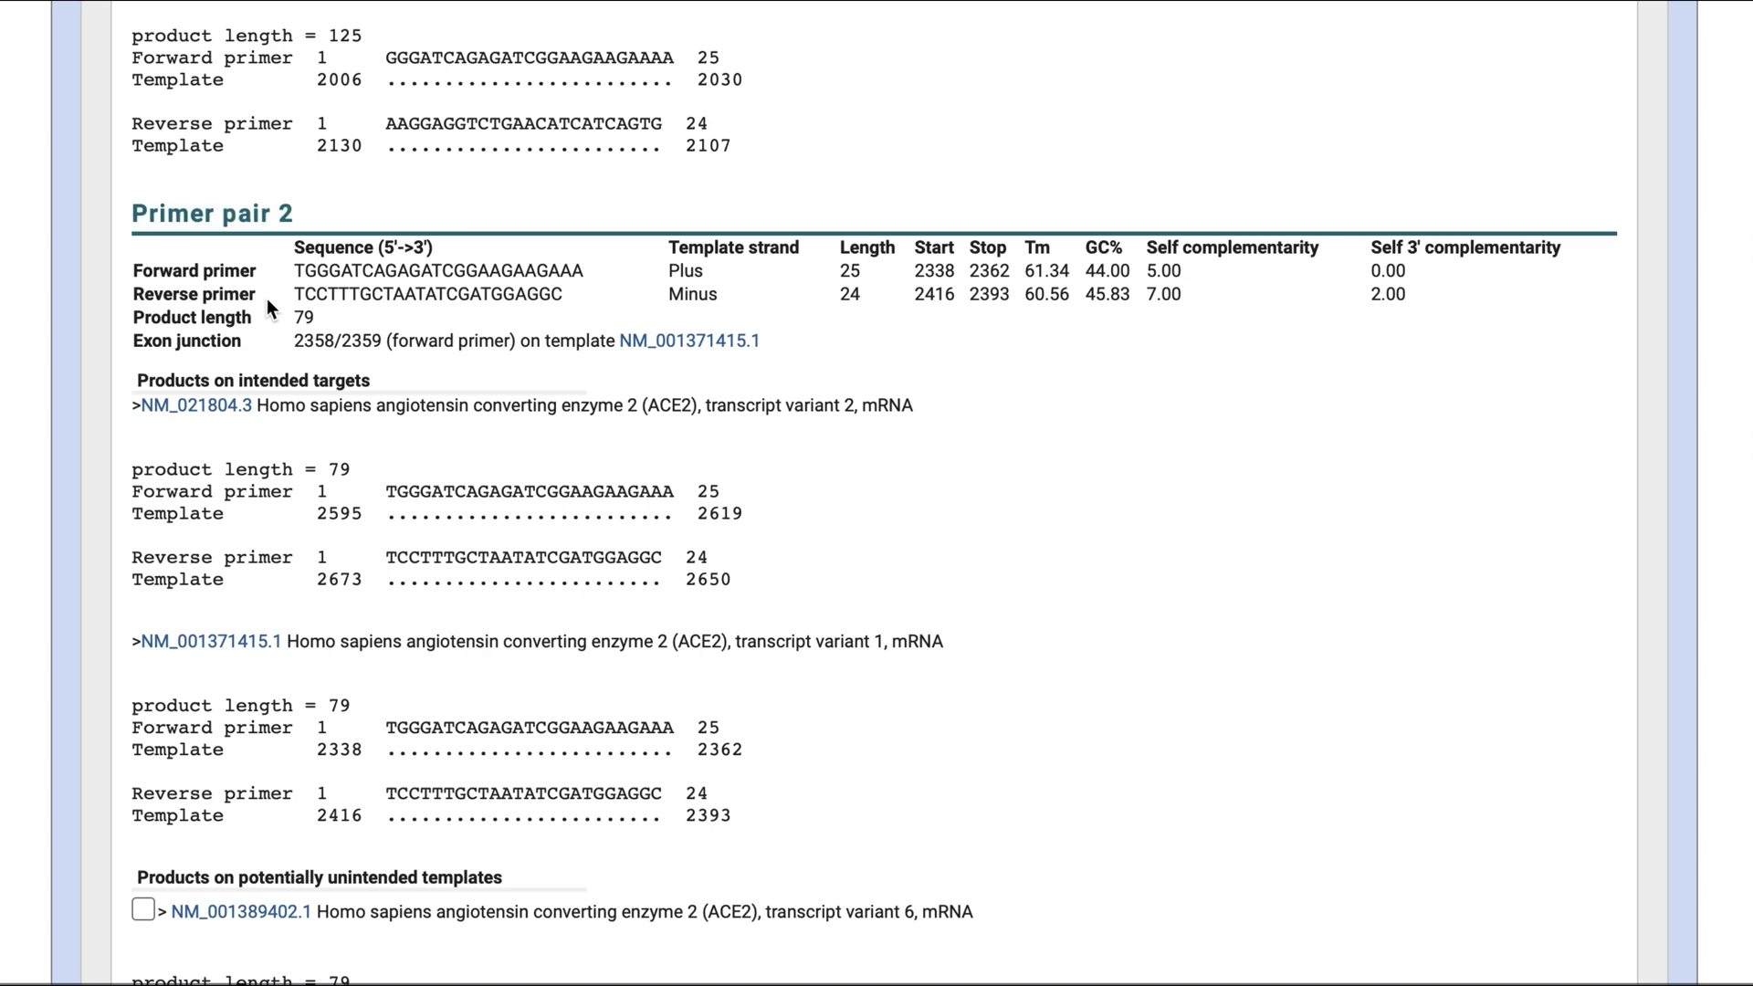